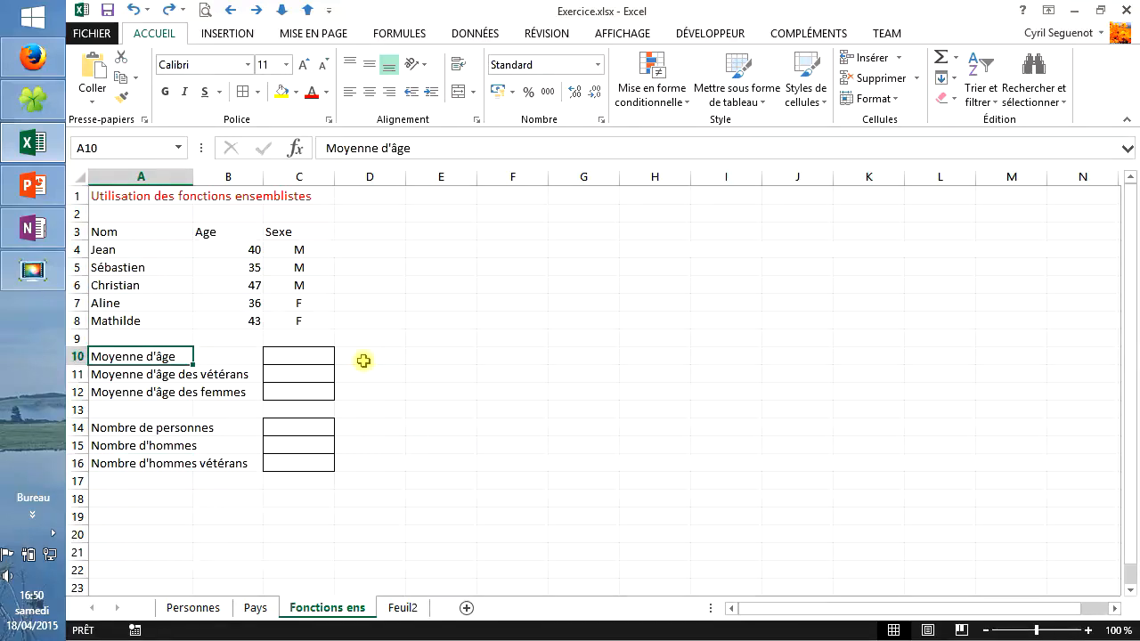
# Convert the range A3:C8 into a table with headers
pyautogui.click(137, 232)
pyautogui.moveTo(137, 232); pyautogui.dragTo(299, 311)
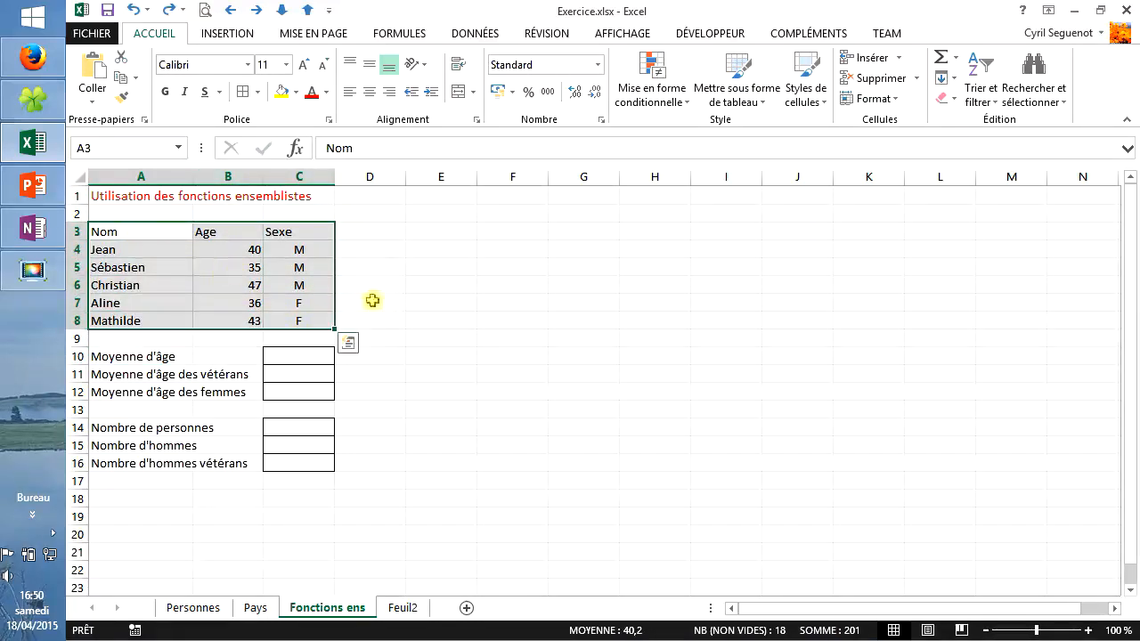
pyautogui.click(229, 36)
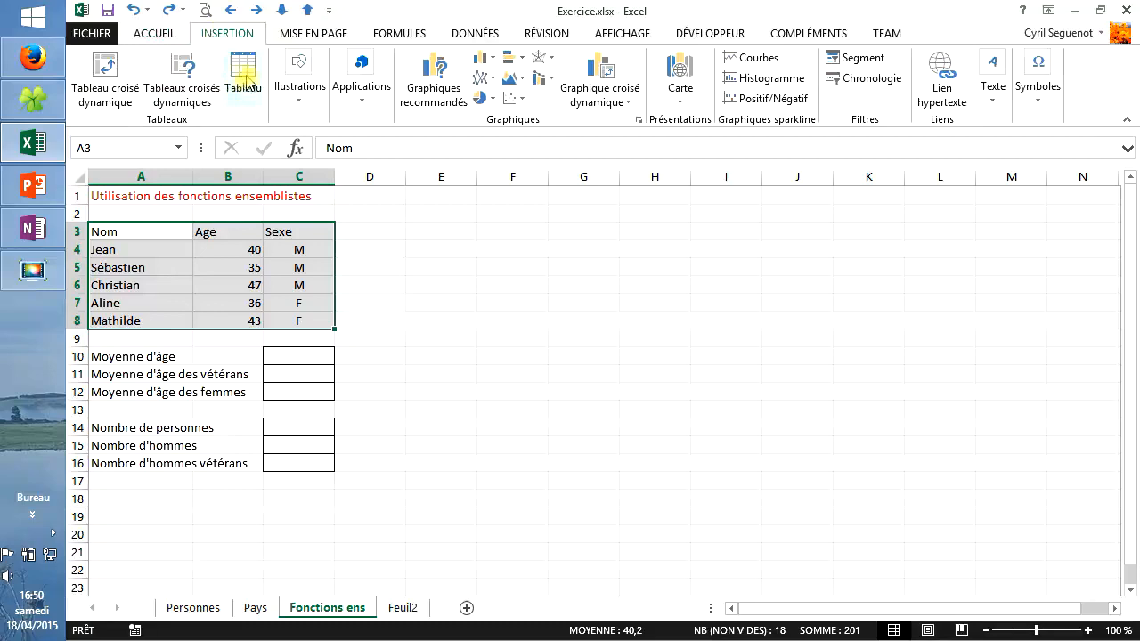
pyautogui.click(245, 82)
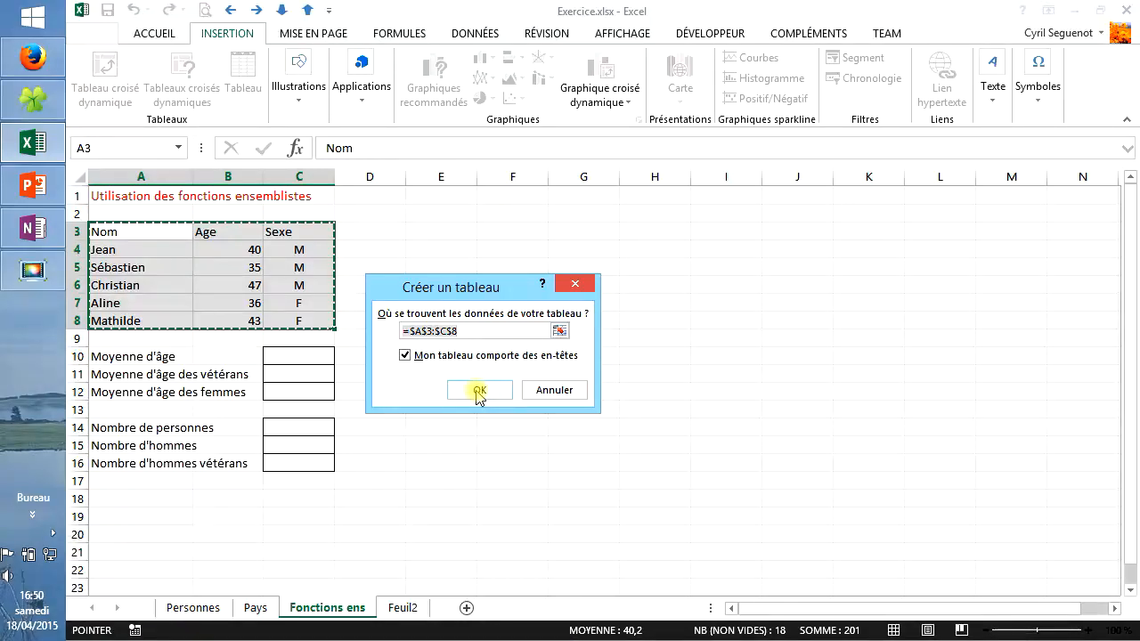
pyautogui.click(478, 392)
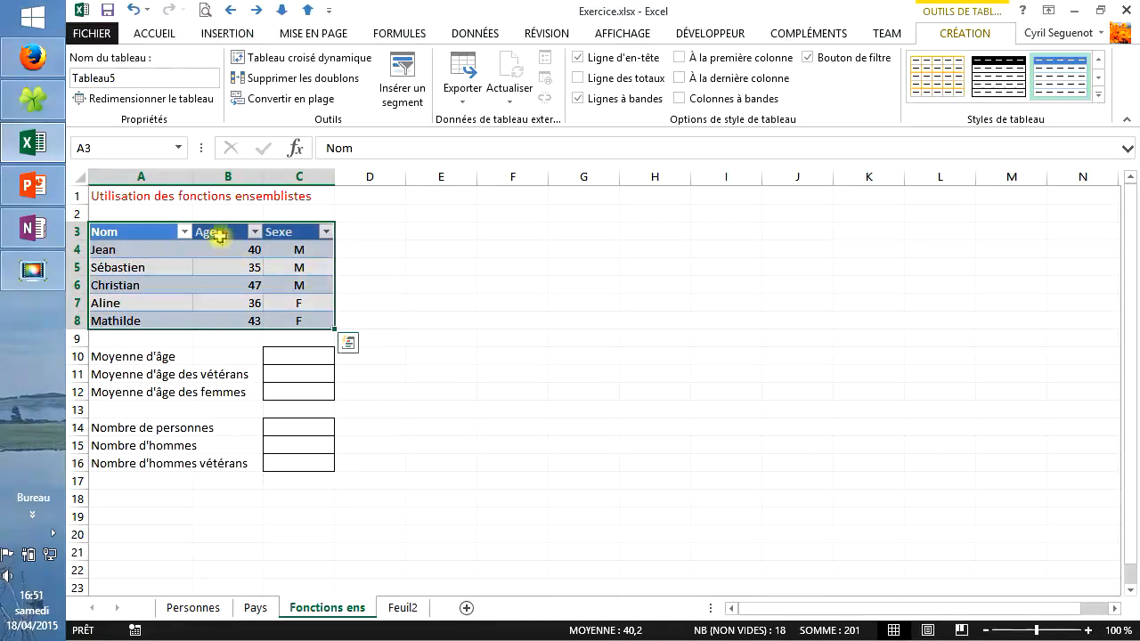
# Name the new table tabPersonnes
pyautogui.click(131, 79)
pyautogui.write('tabPersonnes')
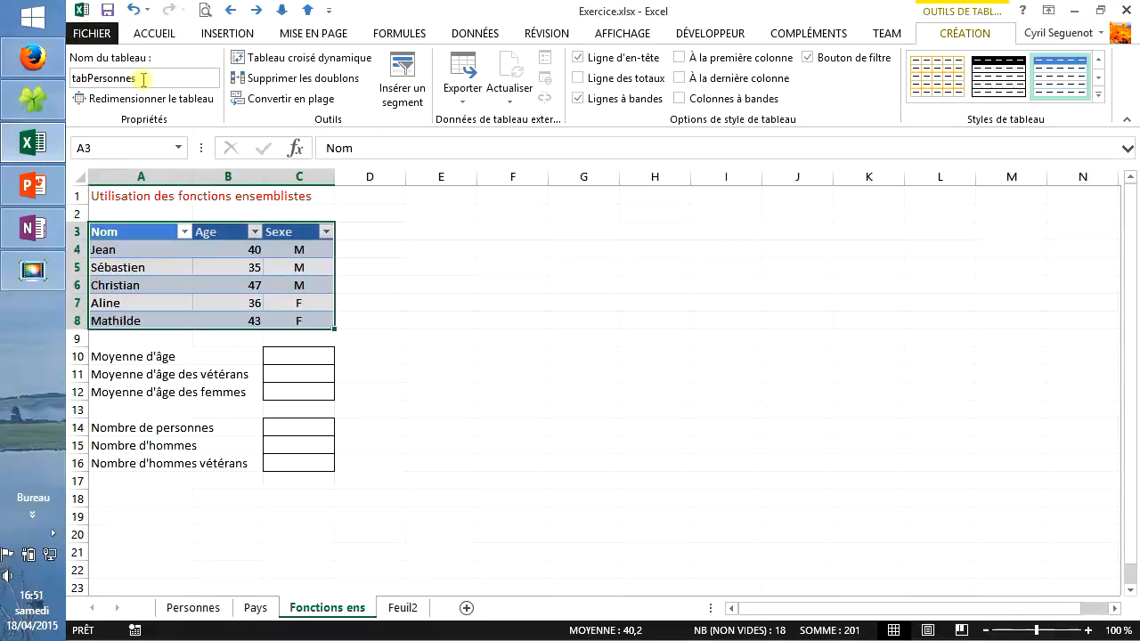
pyautogui.press('Return')
pyautogui.click(297, 267)
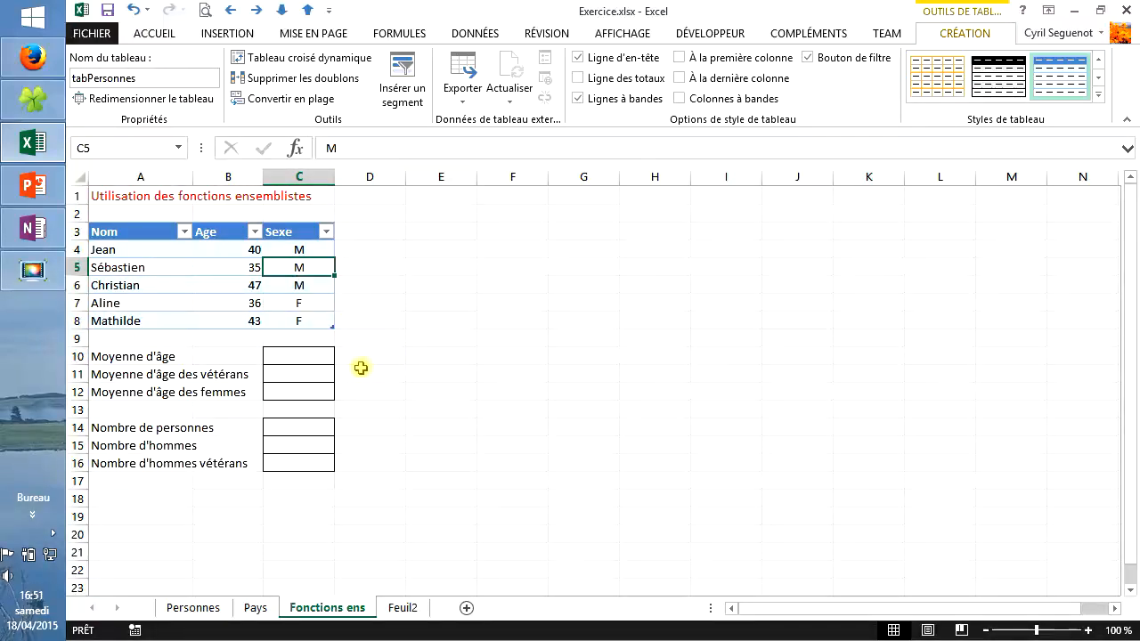
# Calculate the average age in C10 with the formula =MOYENNE(tabPersonnes[Age])
pyautogui.click(307, 357)
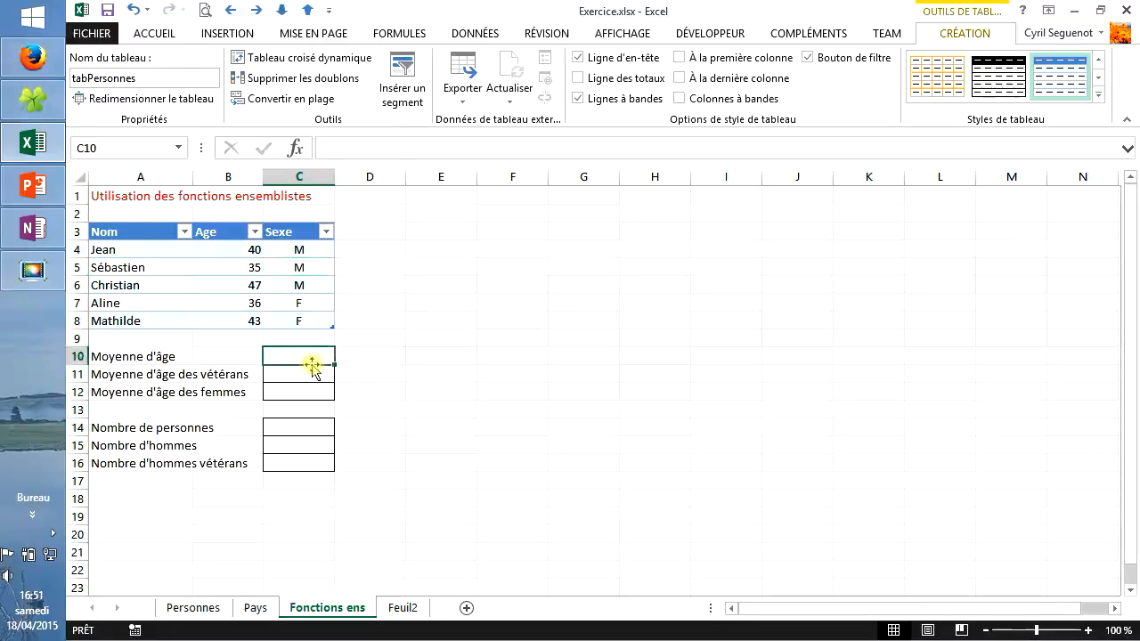
pyautogui.click(326, 149)
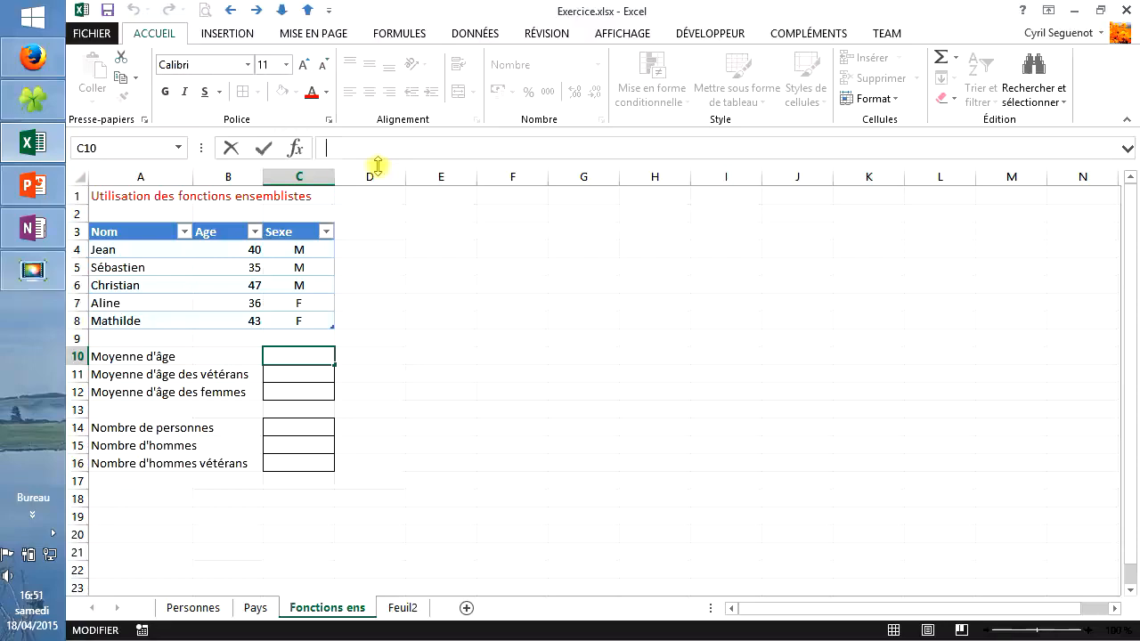
pyautogui.write('=')
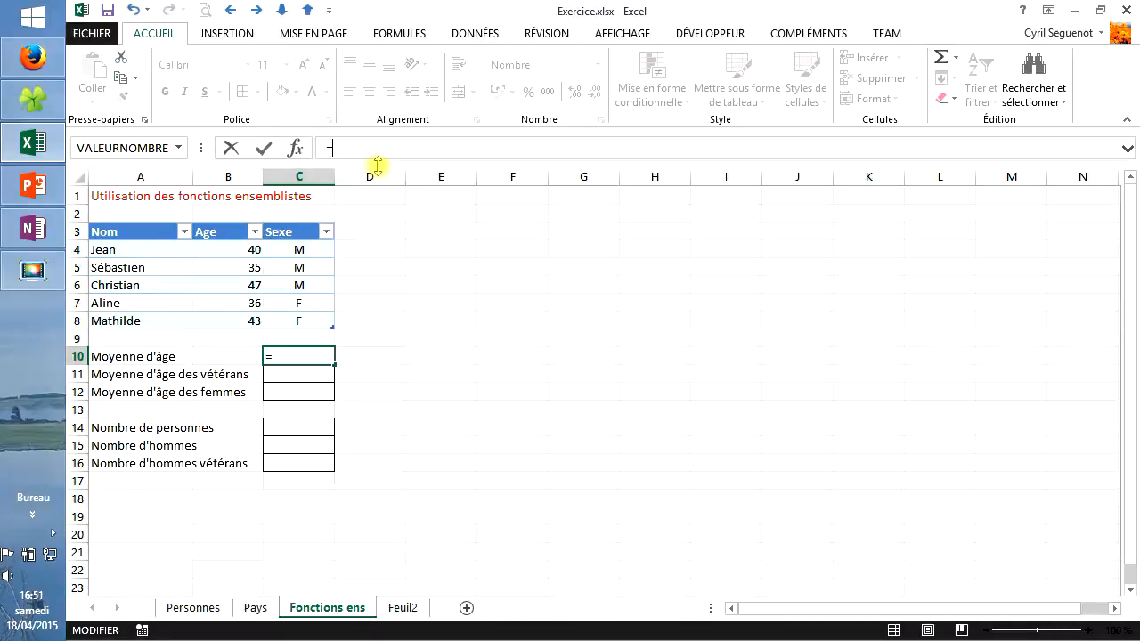
pyautogui.write('mo')
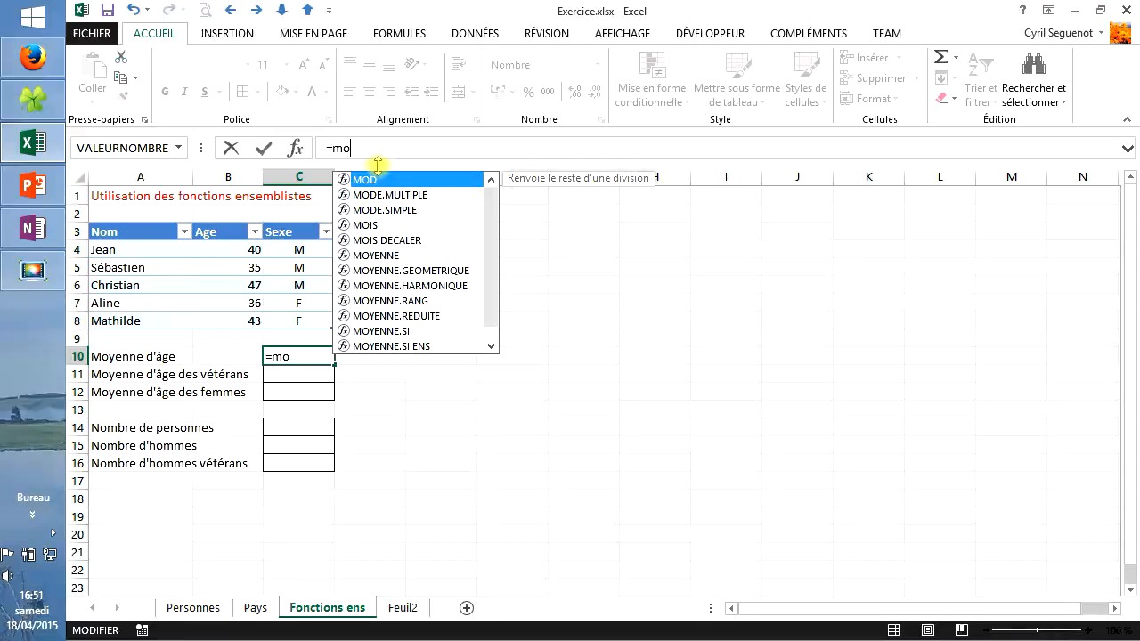
pyautogui.doubleClick(393, 255)
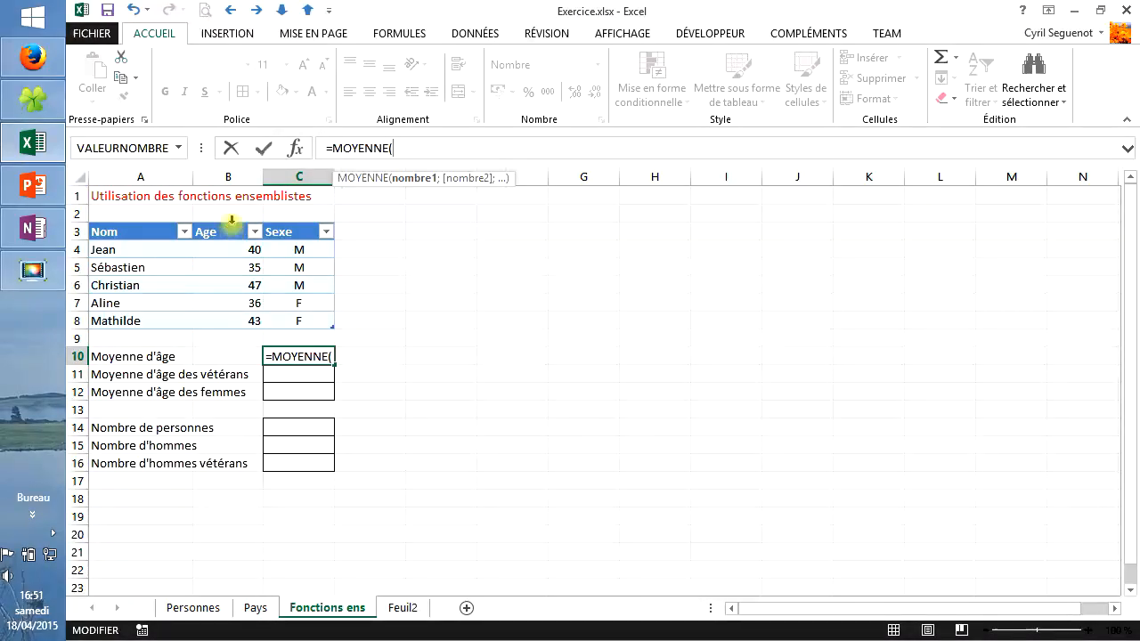
pyautogui.click(232, 220)
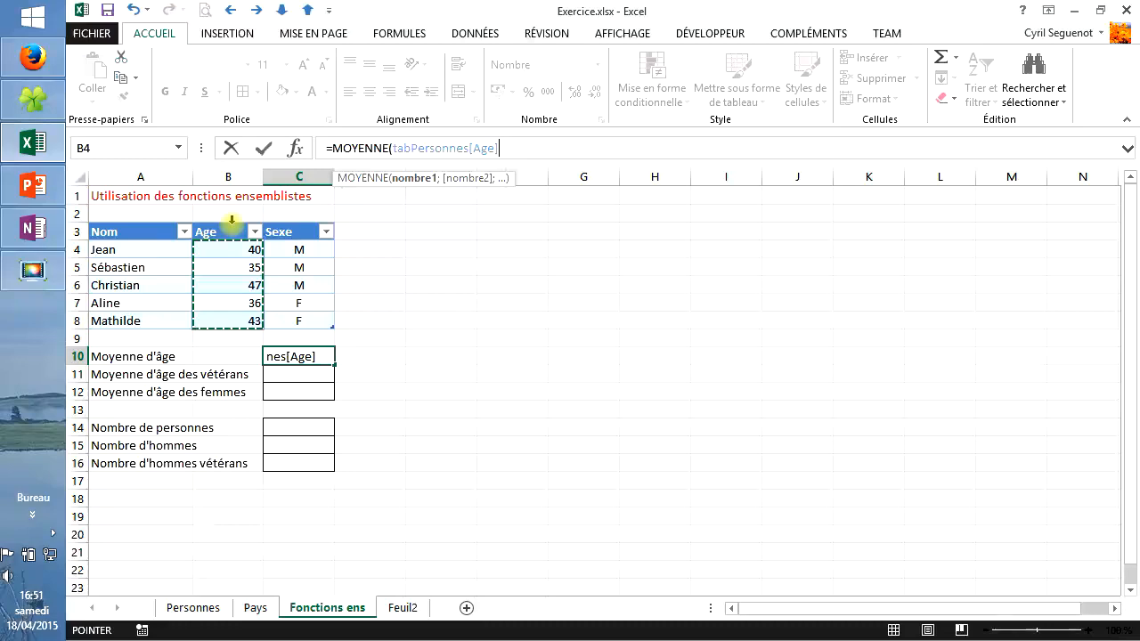
pyautogui.write(')')
pyautogui.press('Return')
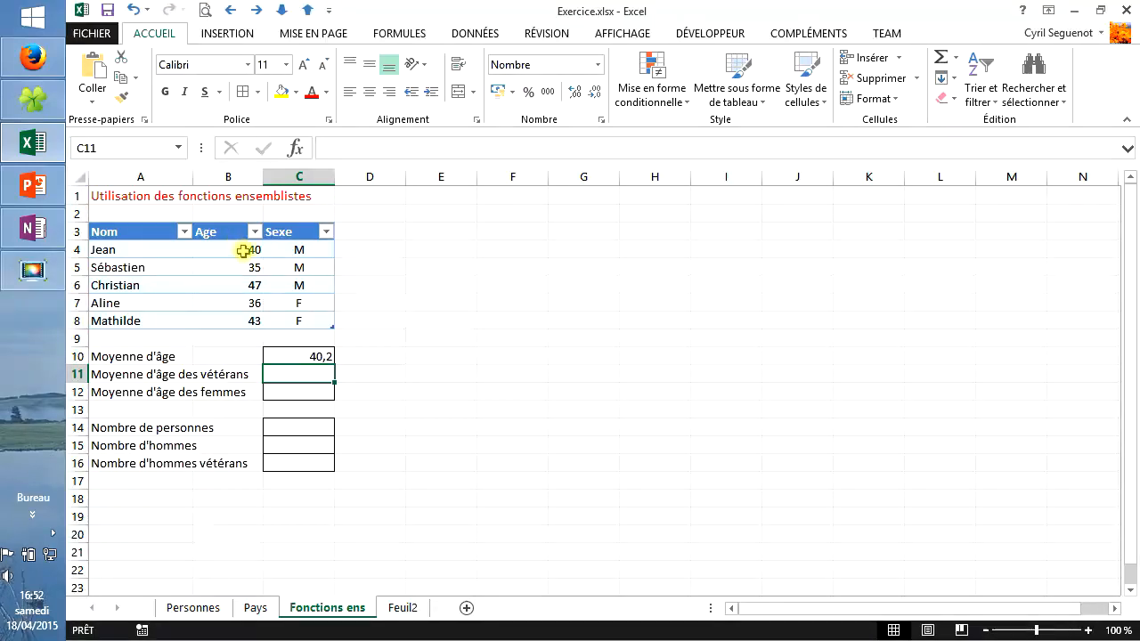
# Calculate the veterans' average age in C11 with the formula =MOYENNE.SI(tabPersonnes[Age];">=40")
pyautogui.click(341, 151)
pyautogui.write('=')
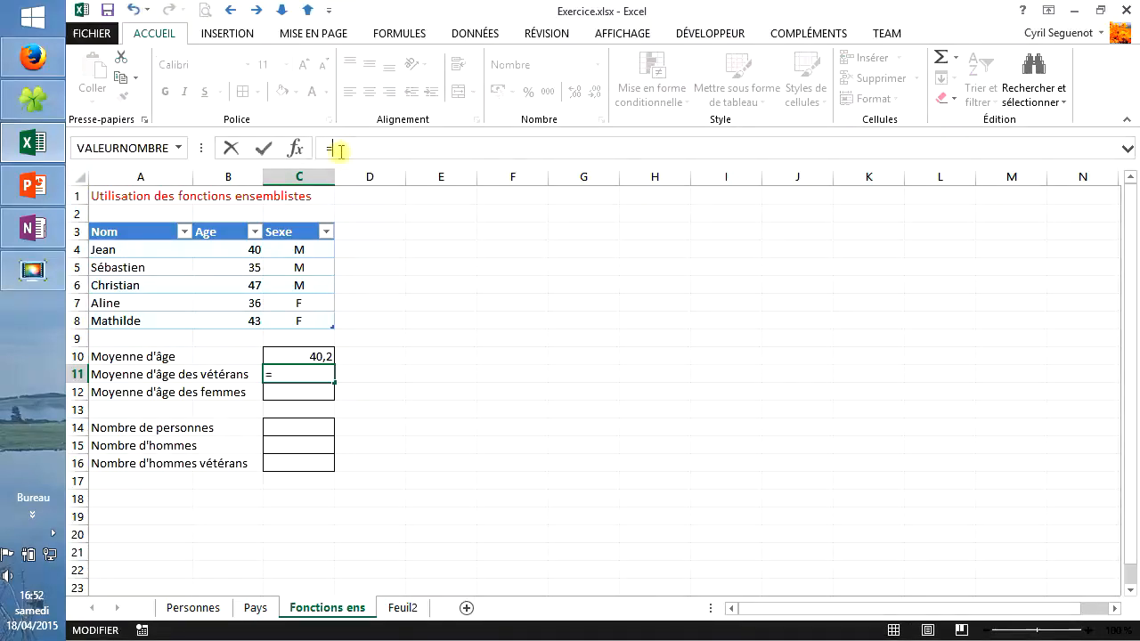
pyautogui.write('moy')
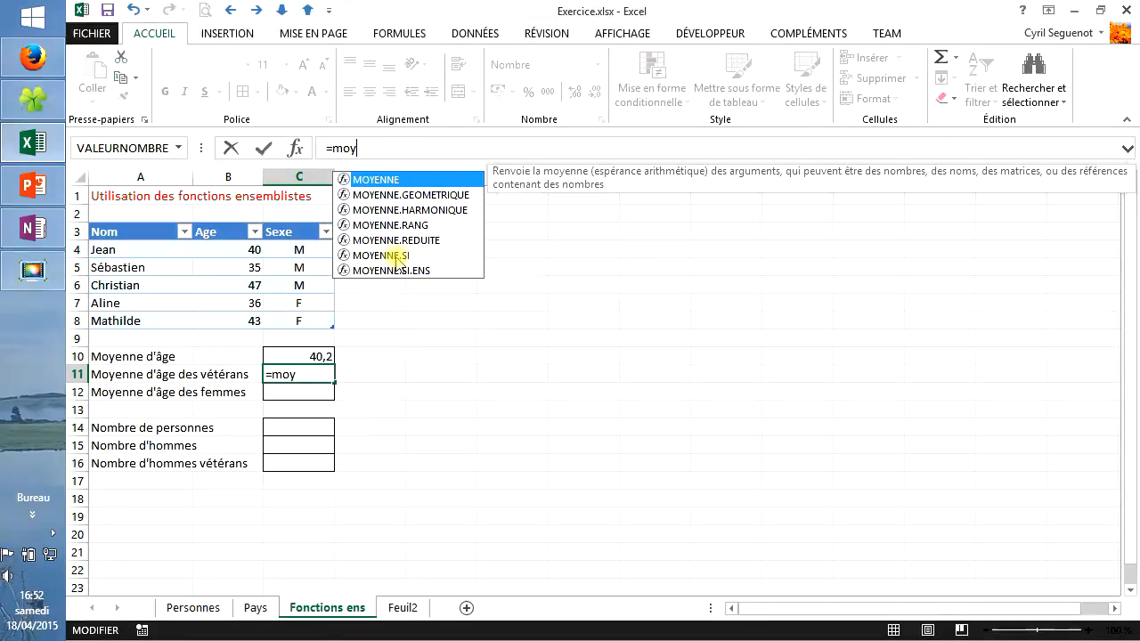
pyautogui.doubleClick(396, 258)
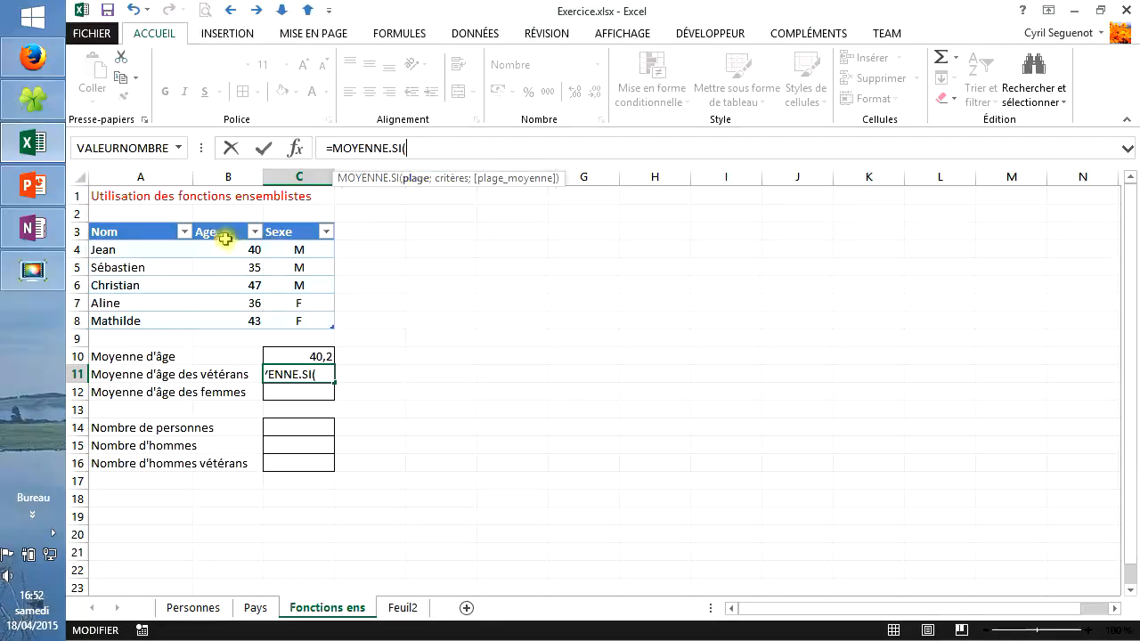
pyautogui.click(227, 223)
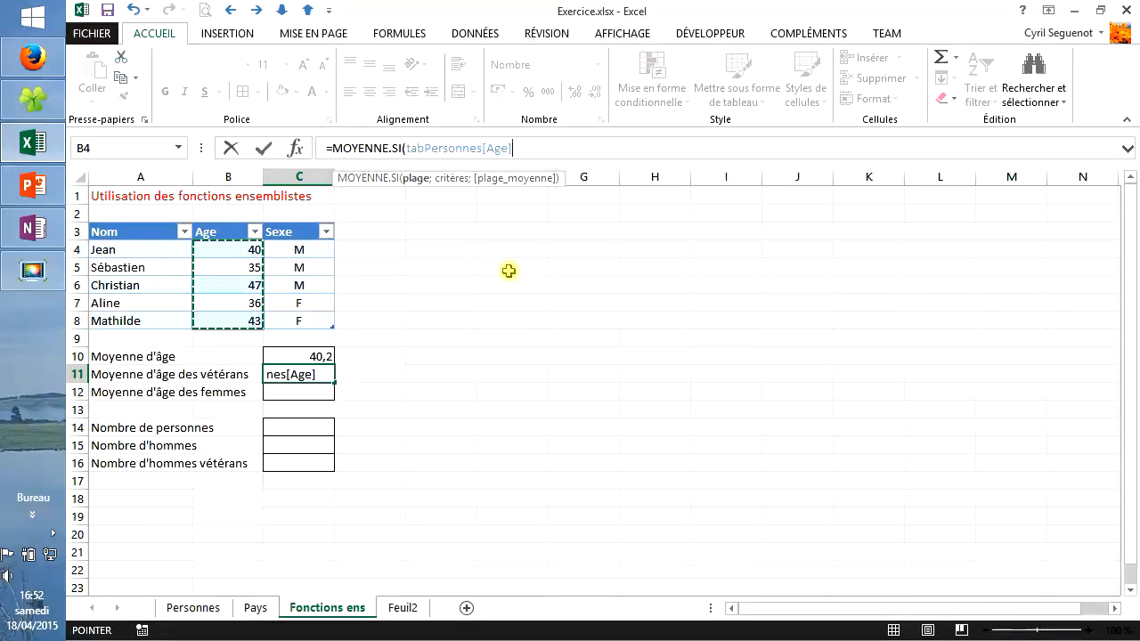
pyautogui.write(';')
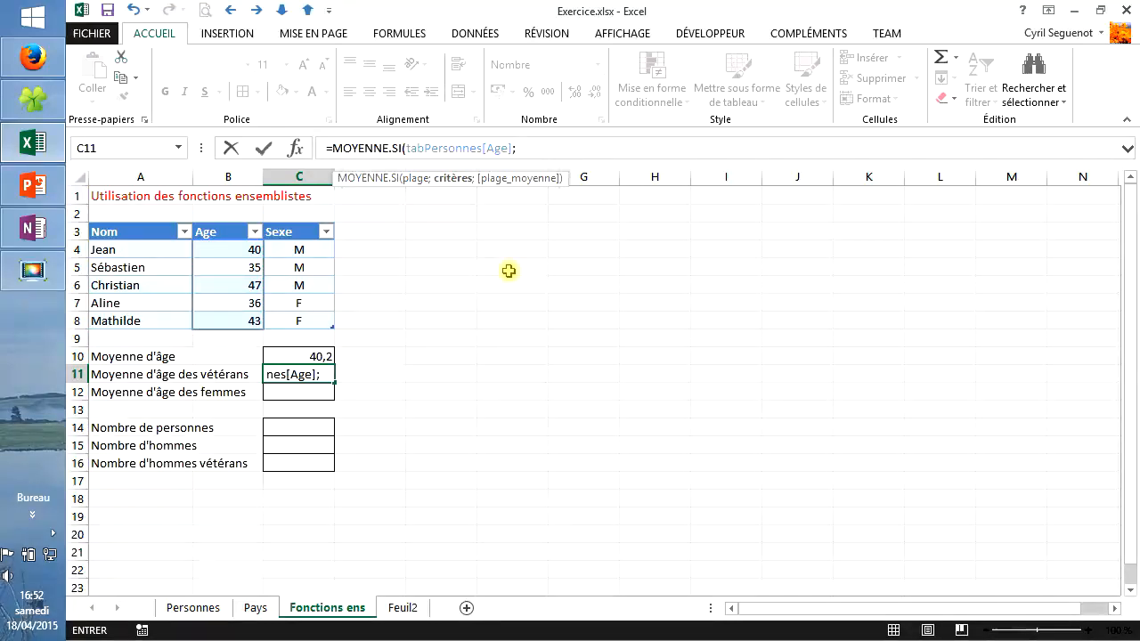
pyautogui.write('">=40"')
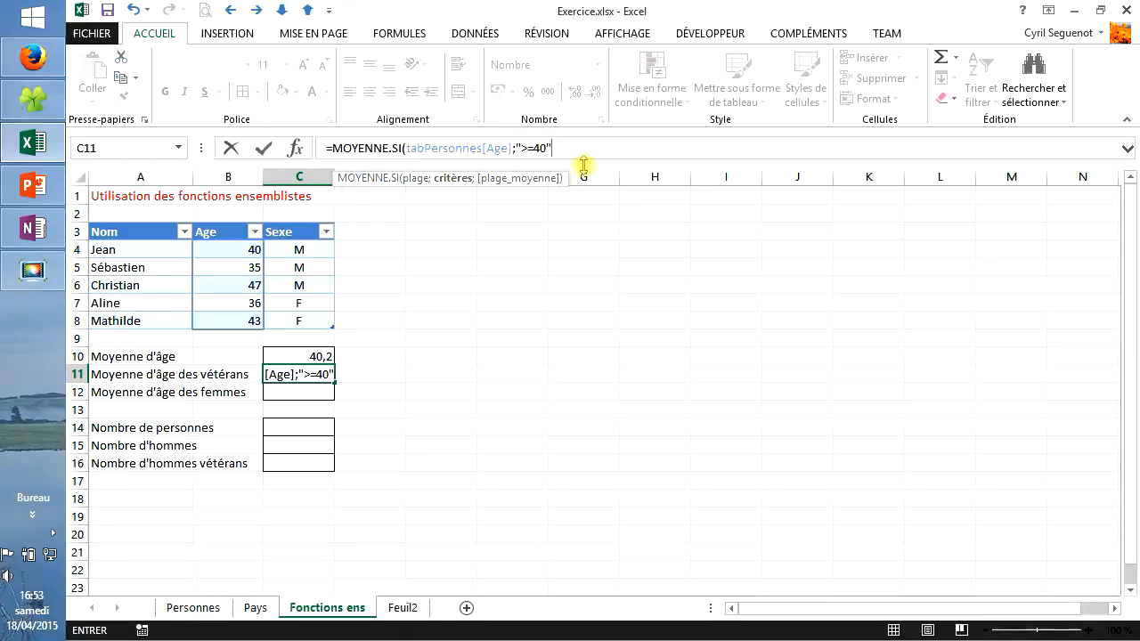
pyautogui.write(')')
pyautogui.press('Return')
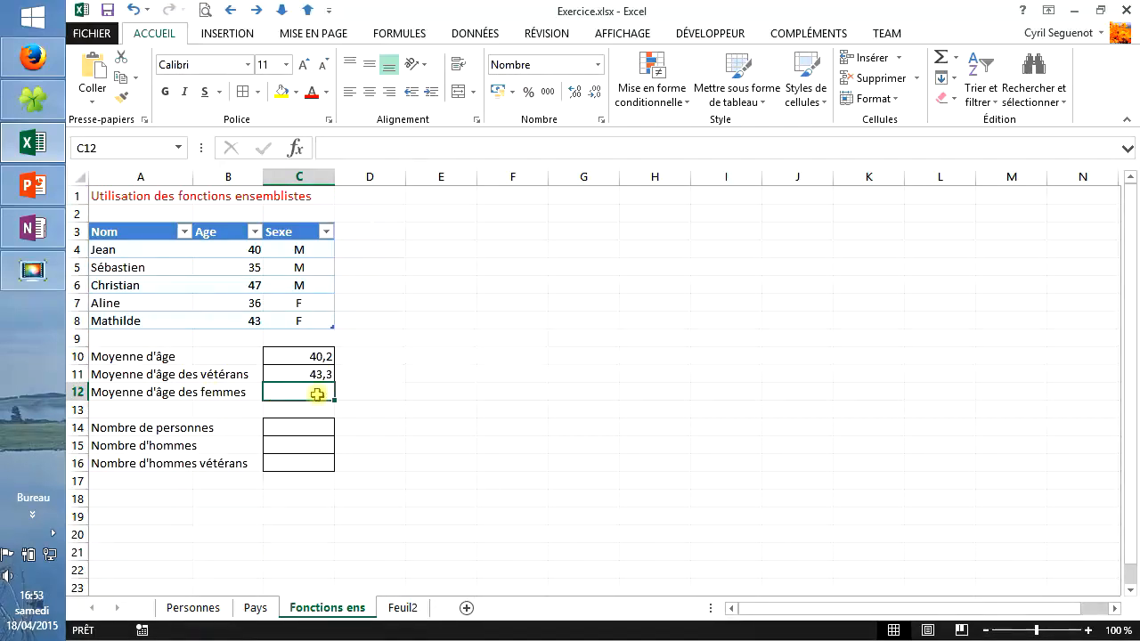
pyautogui.click(345, 151)
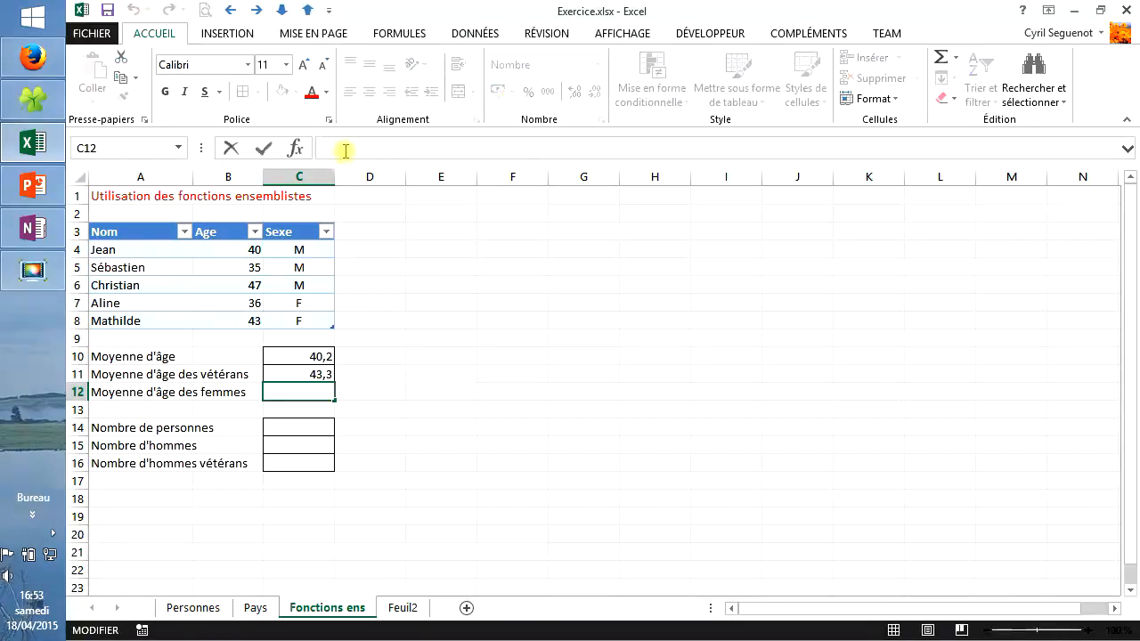
pyautogui.write('=moy')
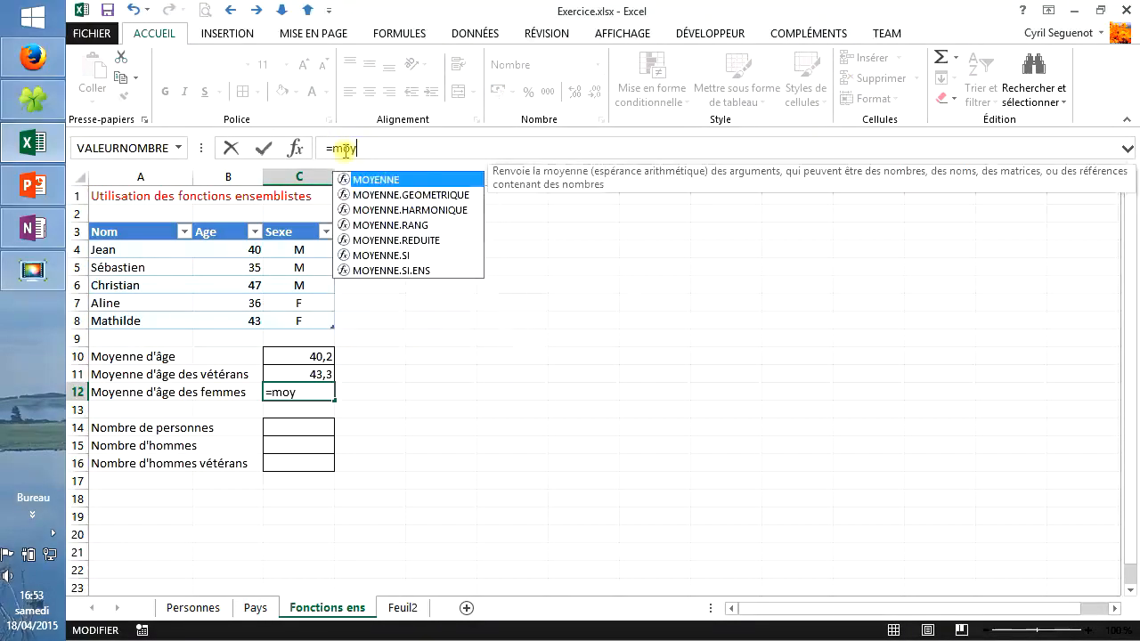
pyautogui.doubleClick(392, 255)
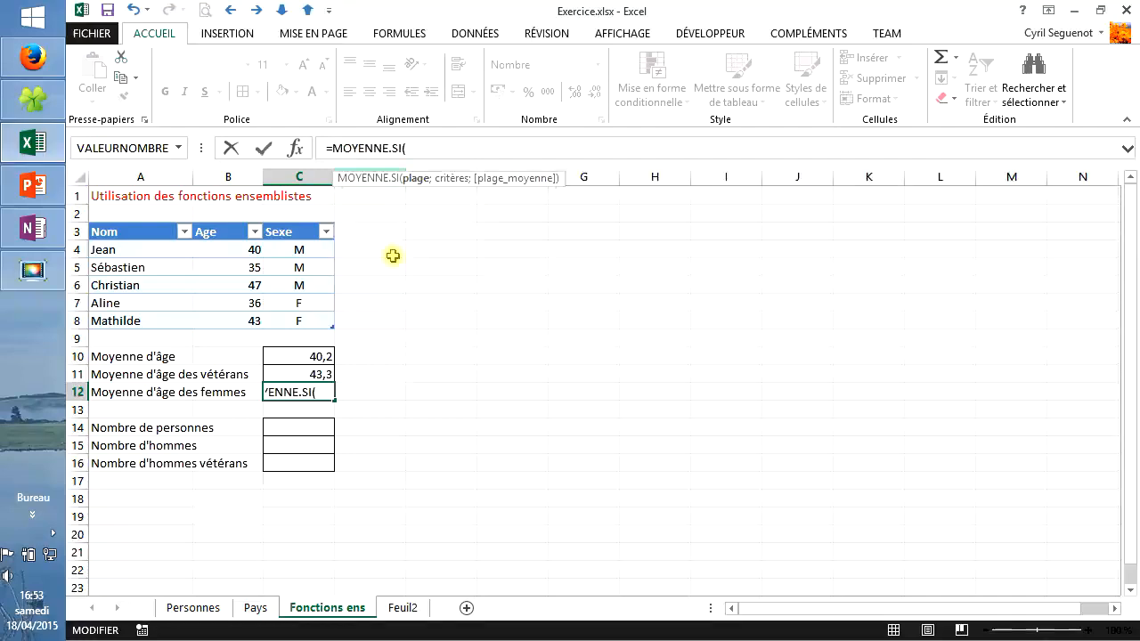
pyautogui.click(218, 222)
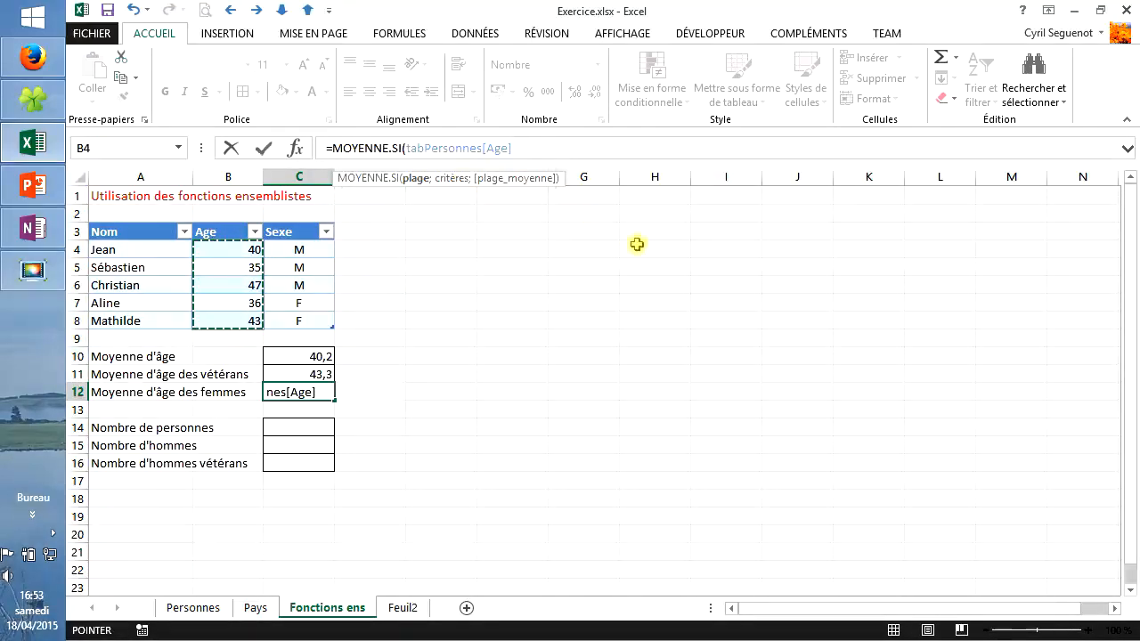
pyautogui.write(';')
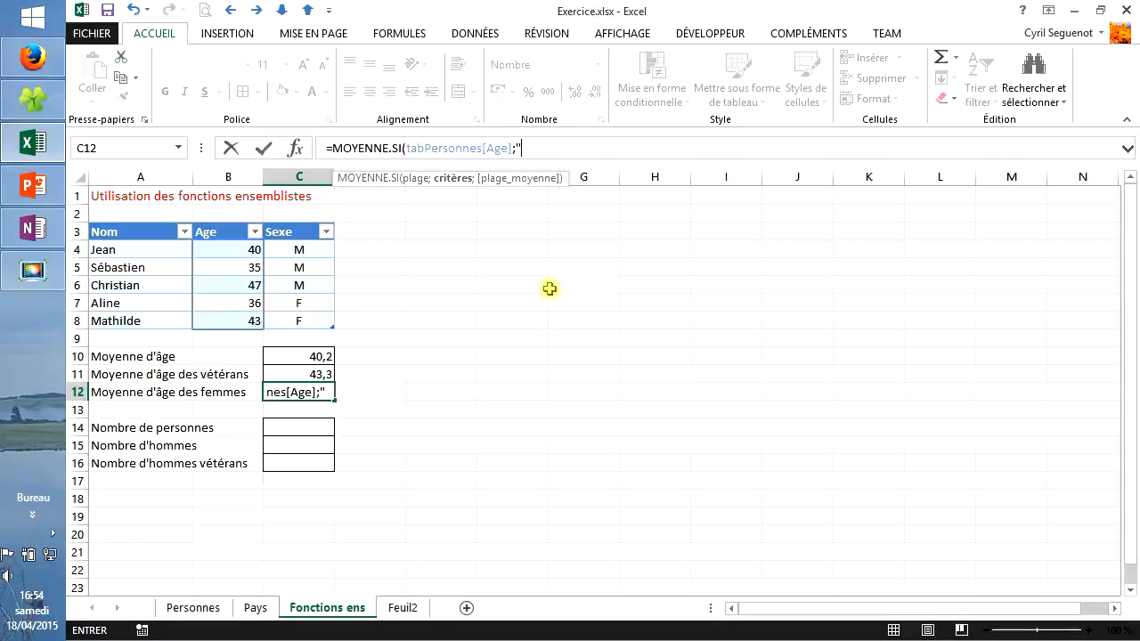
pyautogui.write('Se')
pyautogui.press('BackSpace')
pyautogui.press('BackSpace')
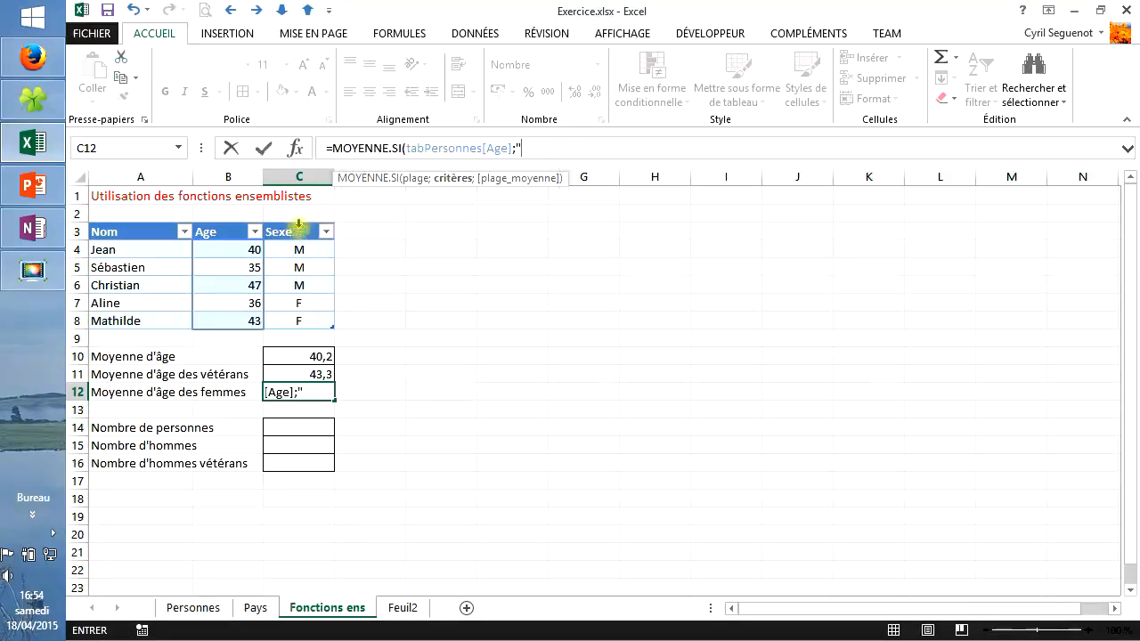
pyautogui.press('Return')
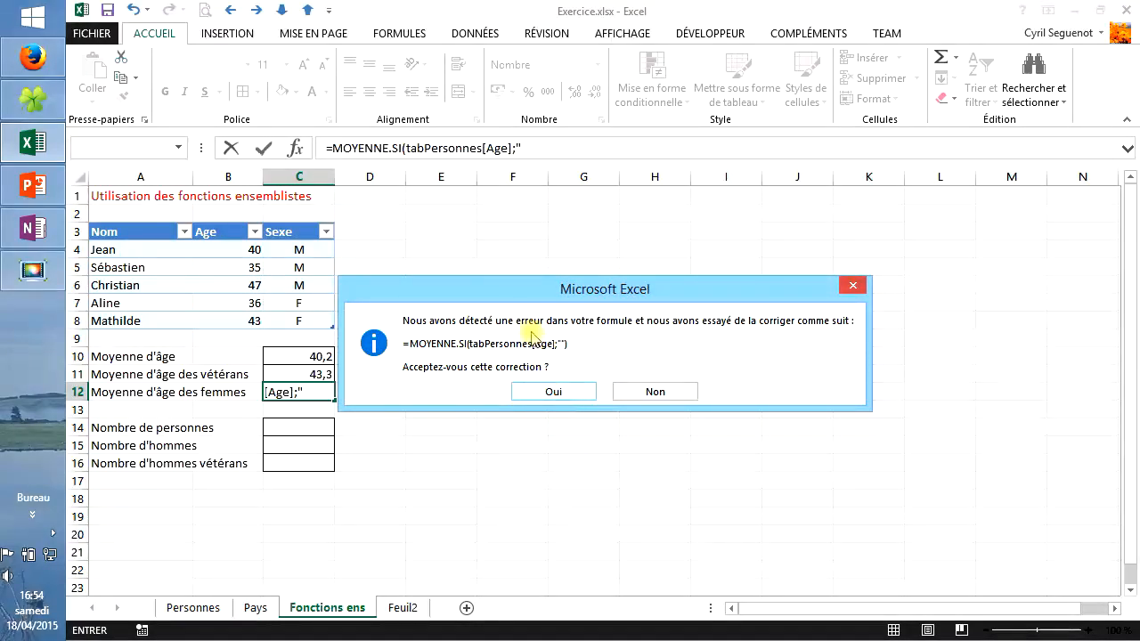
pyautogui.click(564, 397)
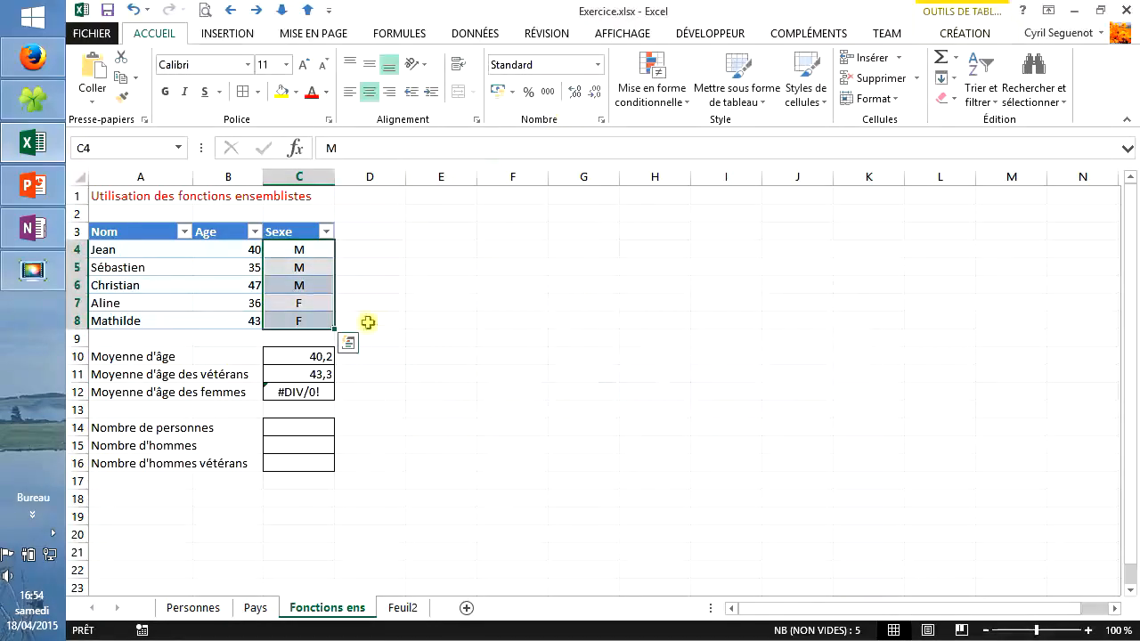
pyautogui.click(327, 394)
pyautogui.press('Delete')
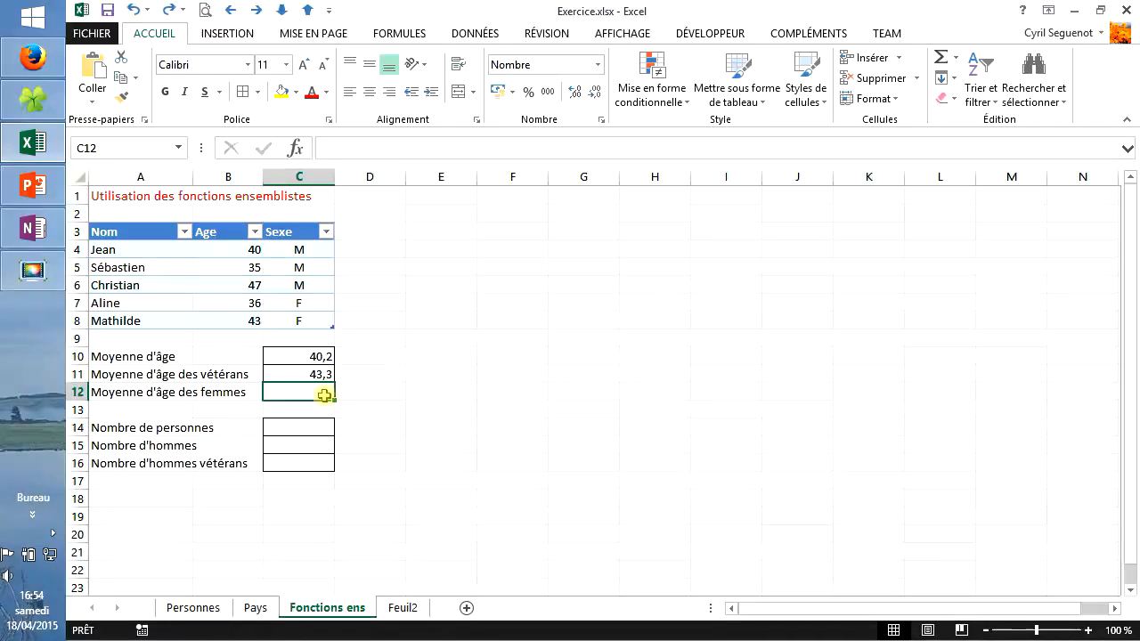
# Calculate the women's average age in C12 with the formula =MOYENNE.SI.ENS(tabPersonnes[Age];tabPersonnes[Sexe];"=F")
pyautogui.click(346, 144)
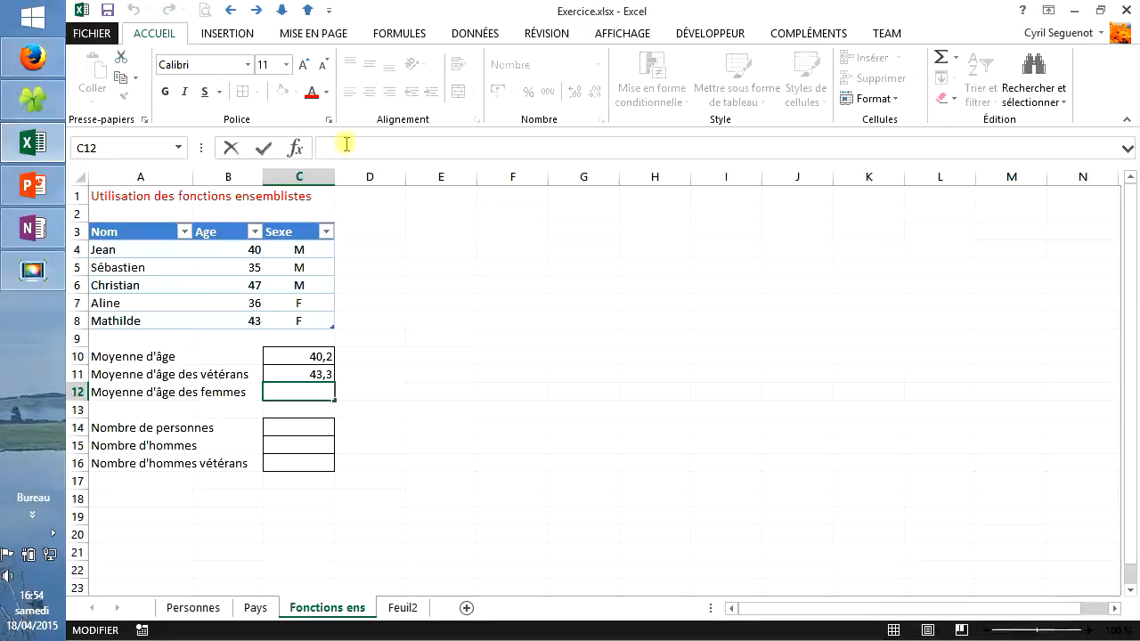
pyautogui.write('=moy')
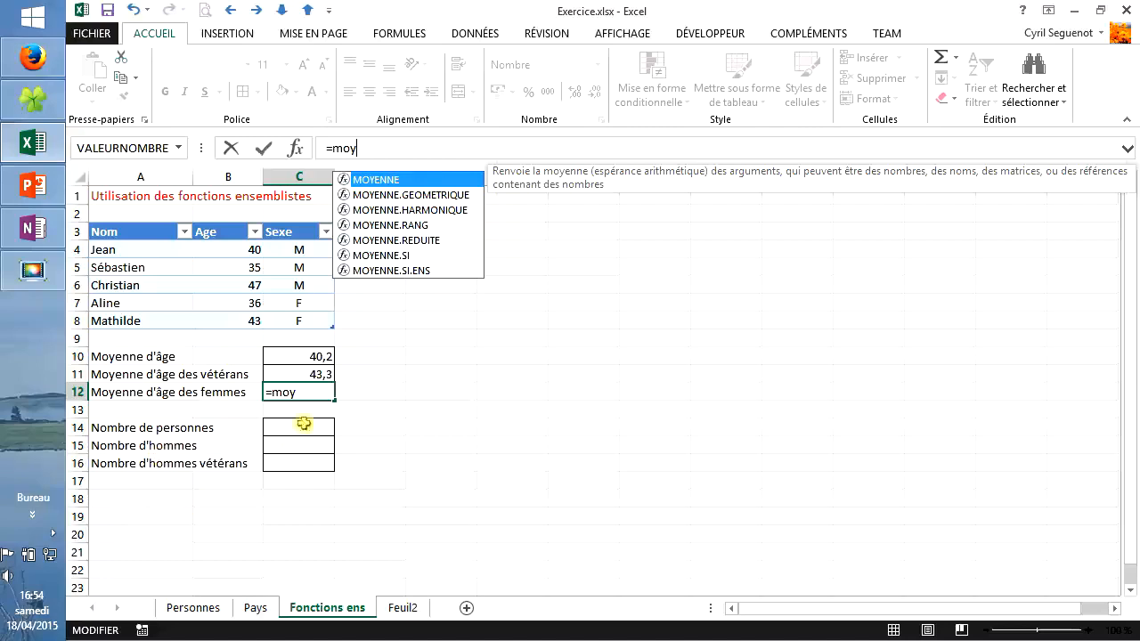
pyautogui.doubleClick(401, 271)
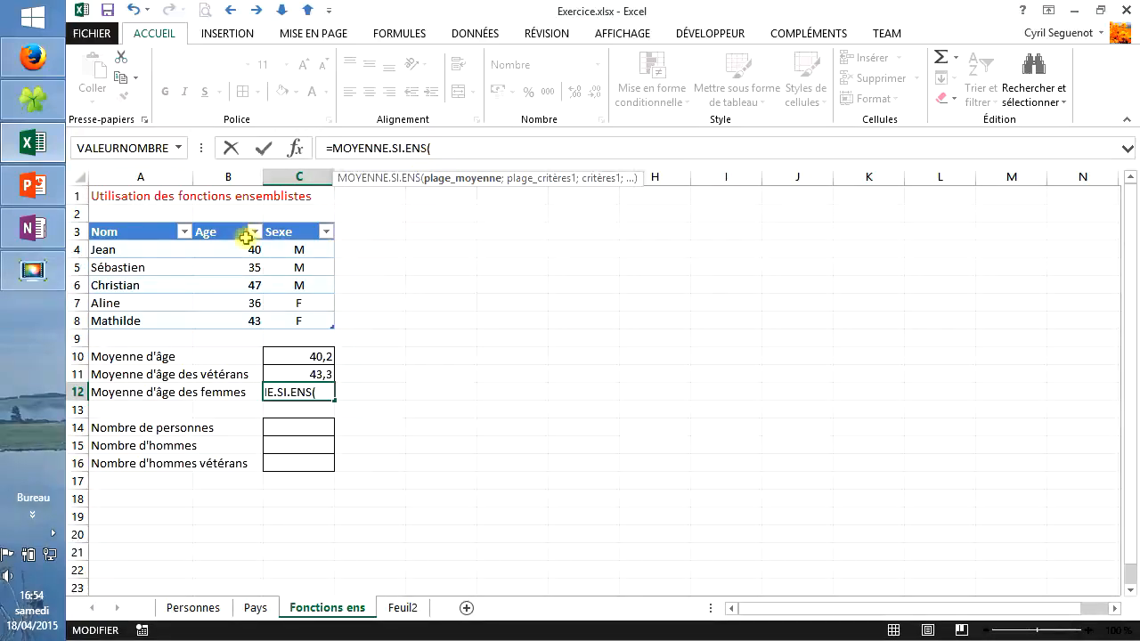
pyautogui.click(233, 223)
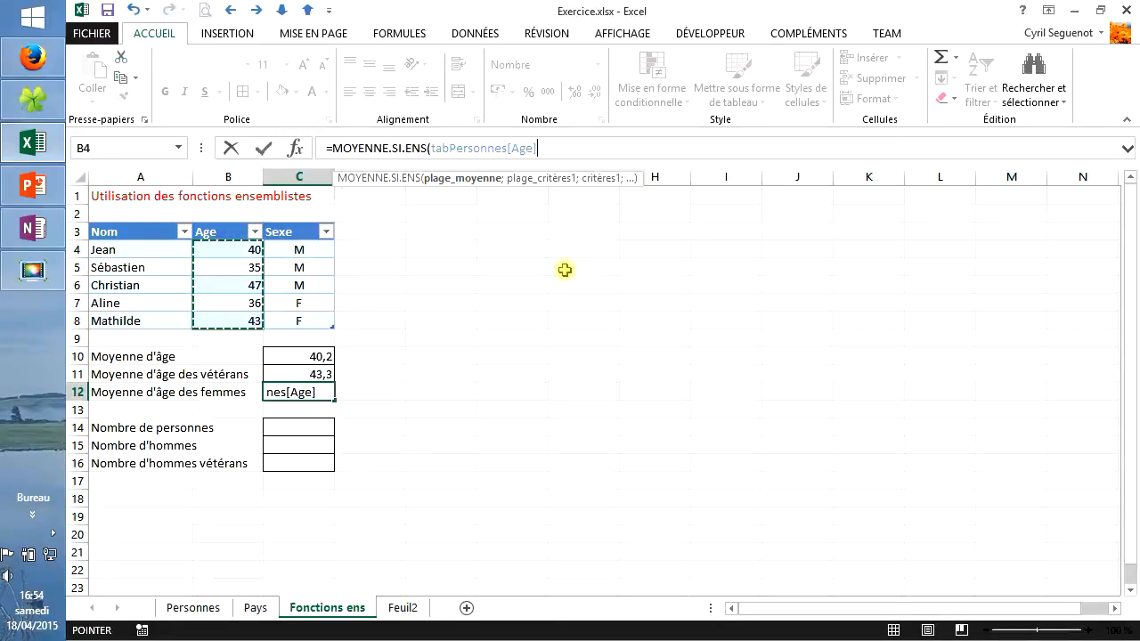
pyautogui.write(';')
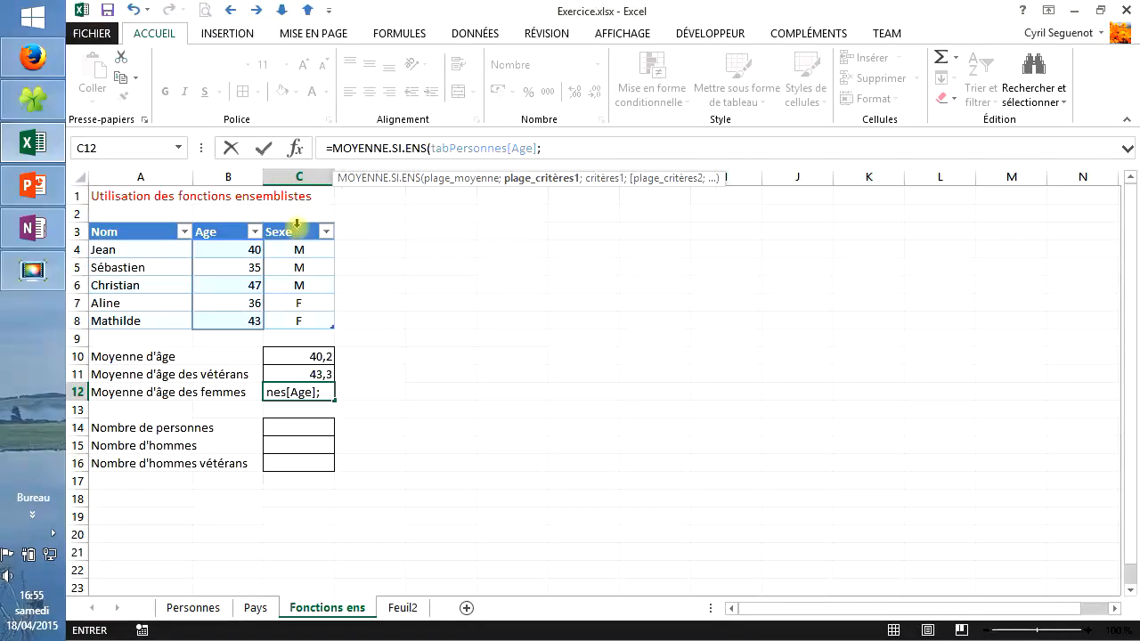
pyautogui.click(296, 225)
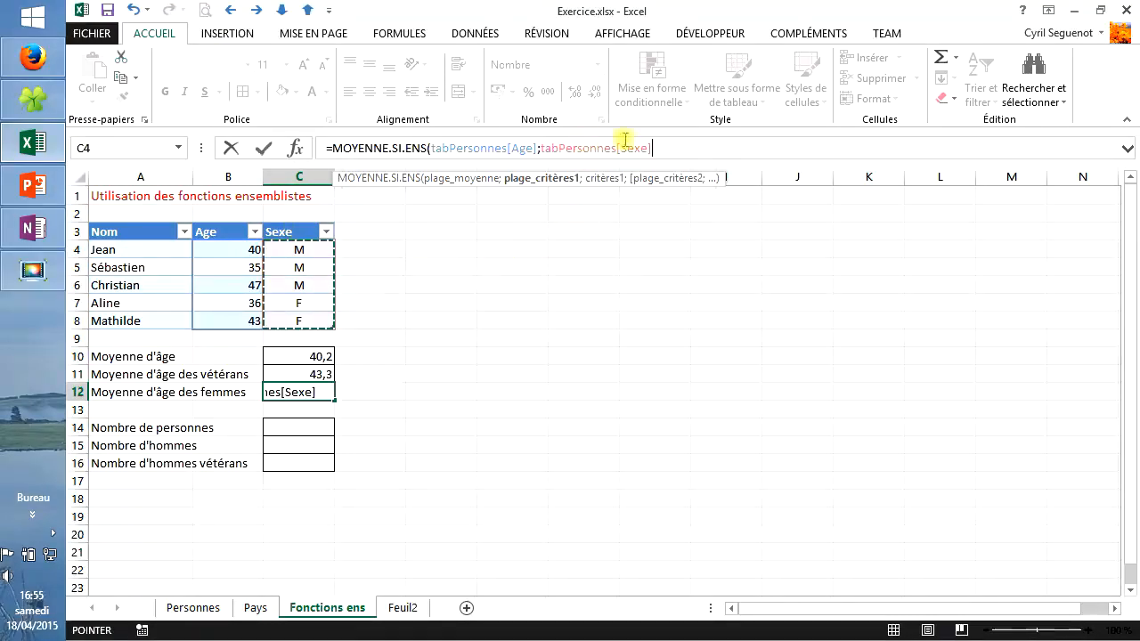
pyautogui.write(';"=')
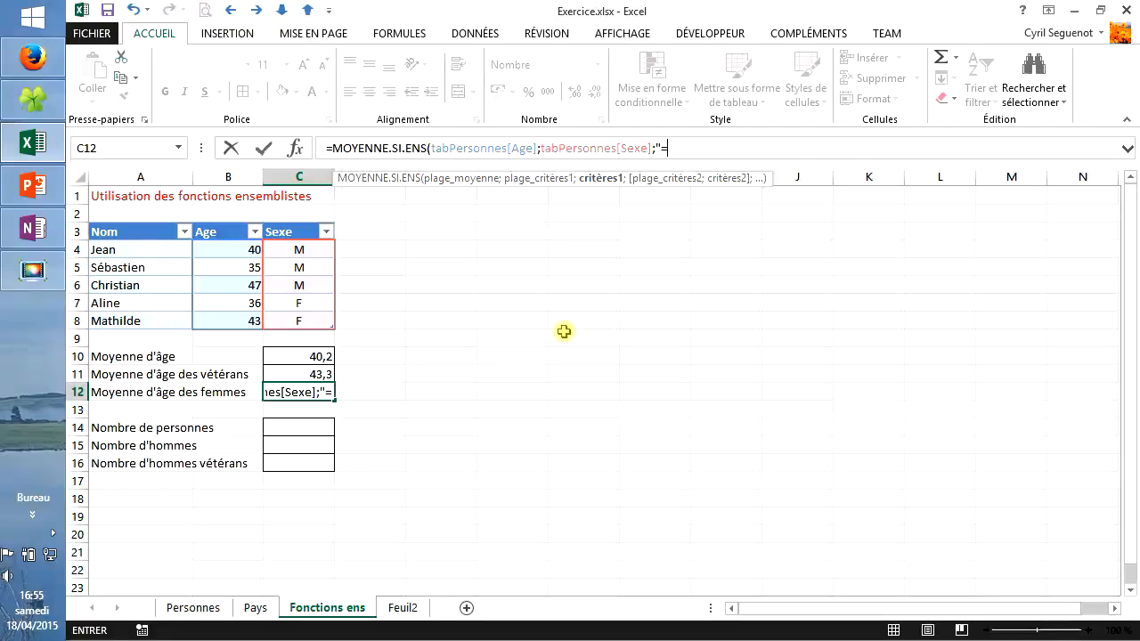
pyautogui.write('F"')
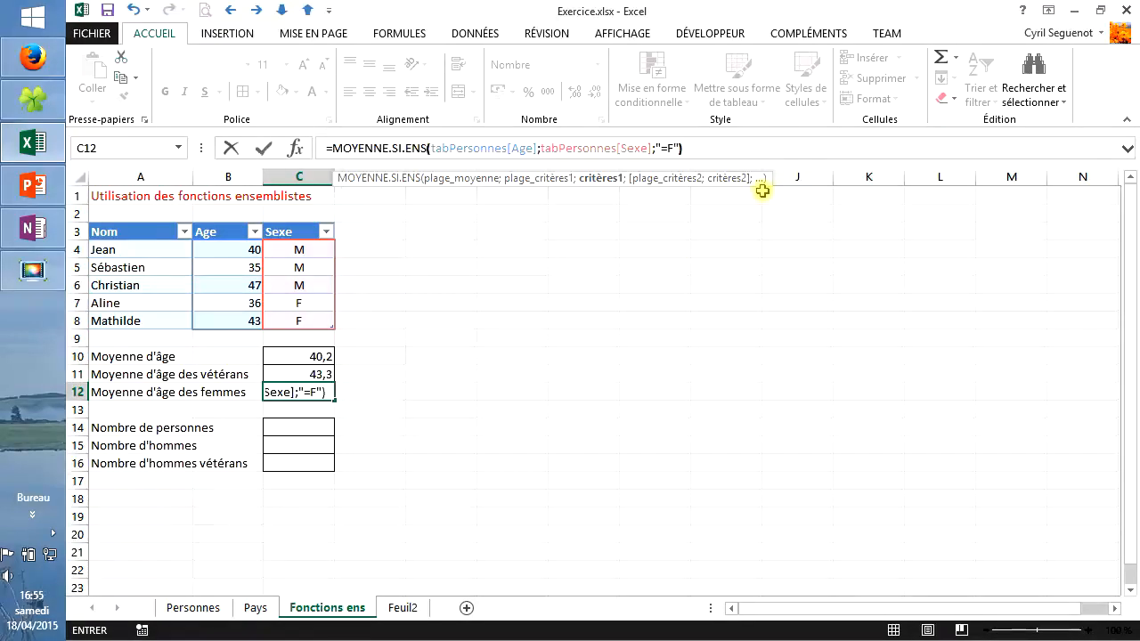
pyautogui.write(')')
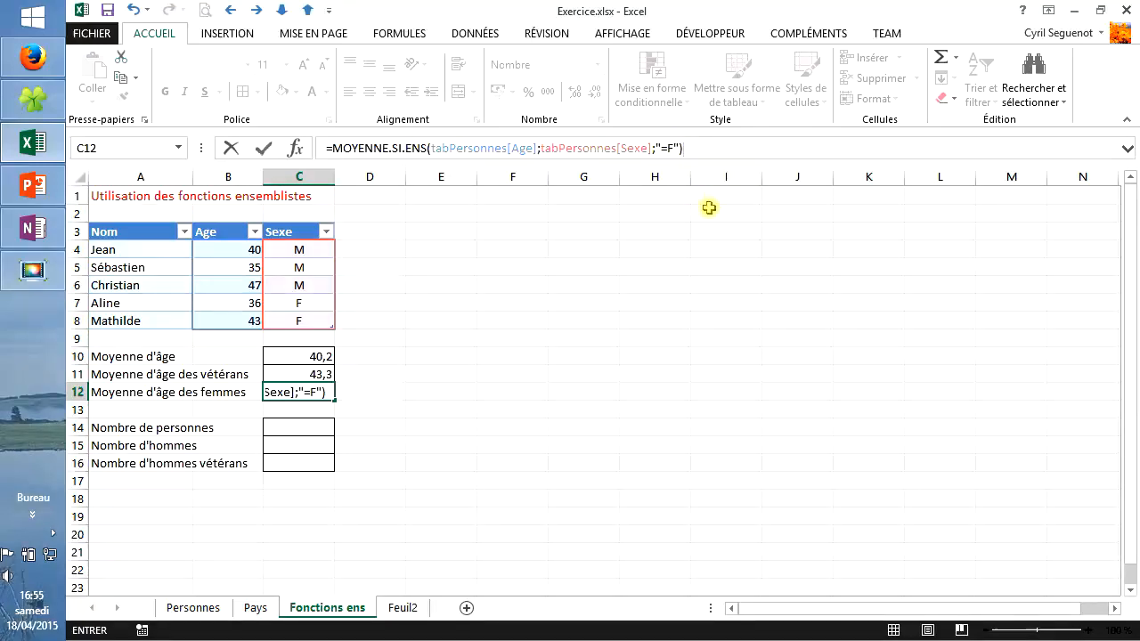
pyautogui.press('Return')
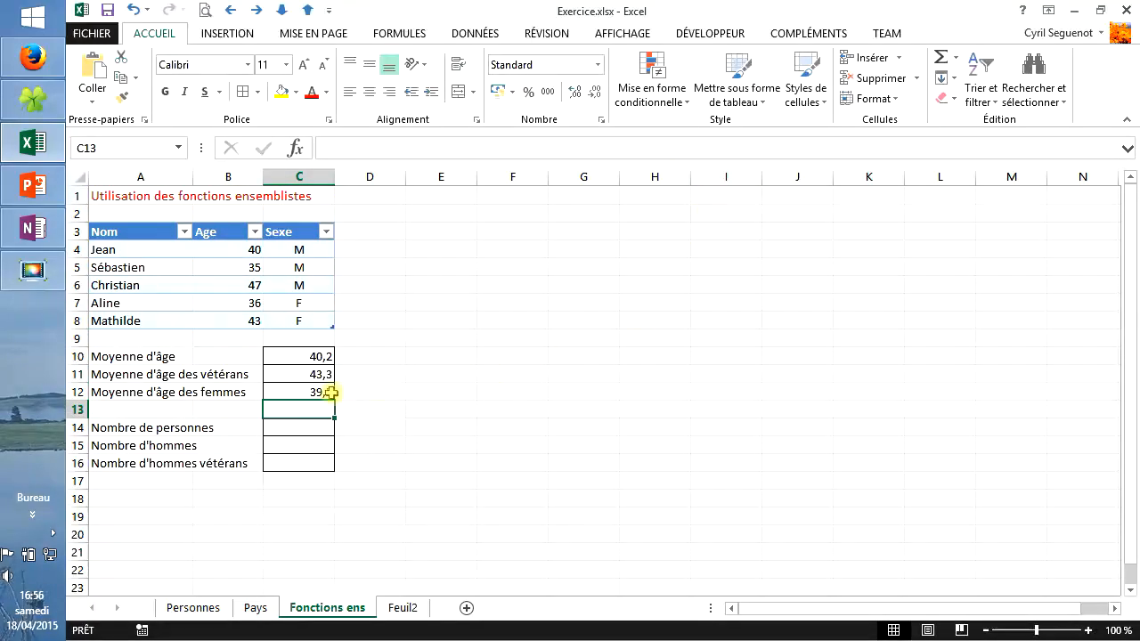
# Review the formulas behind the average ages in C10 to C12
pyautogui.click(328, 392)
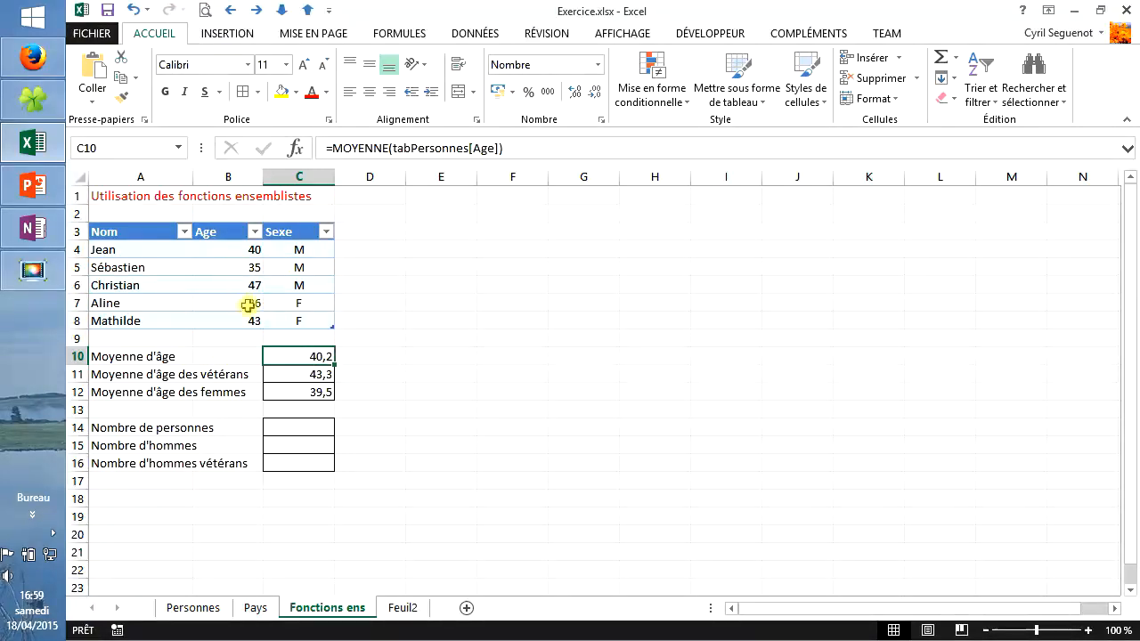
pyautogui.click(303, 374)
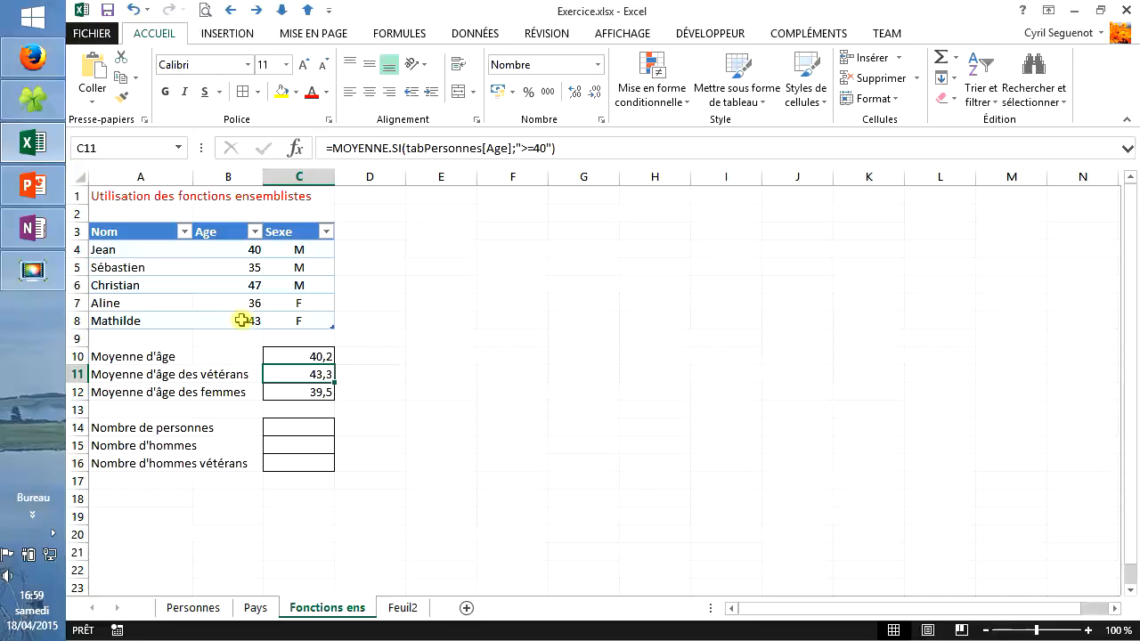
pyautogui.click(288, 393)
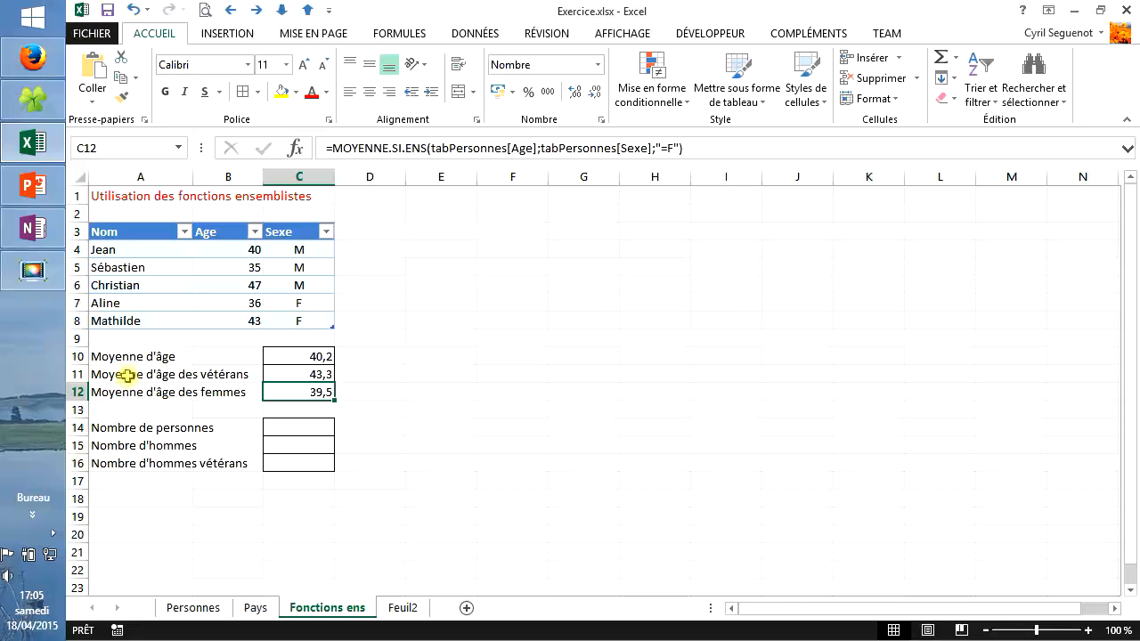
pyautogui.click(128, 375)
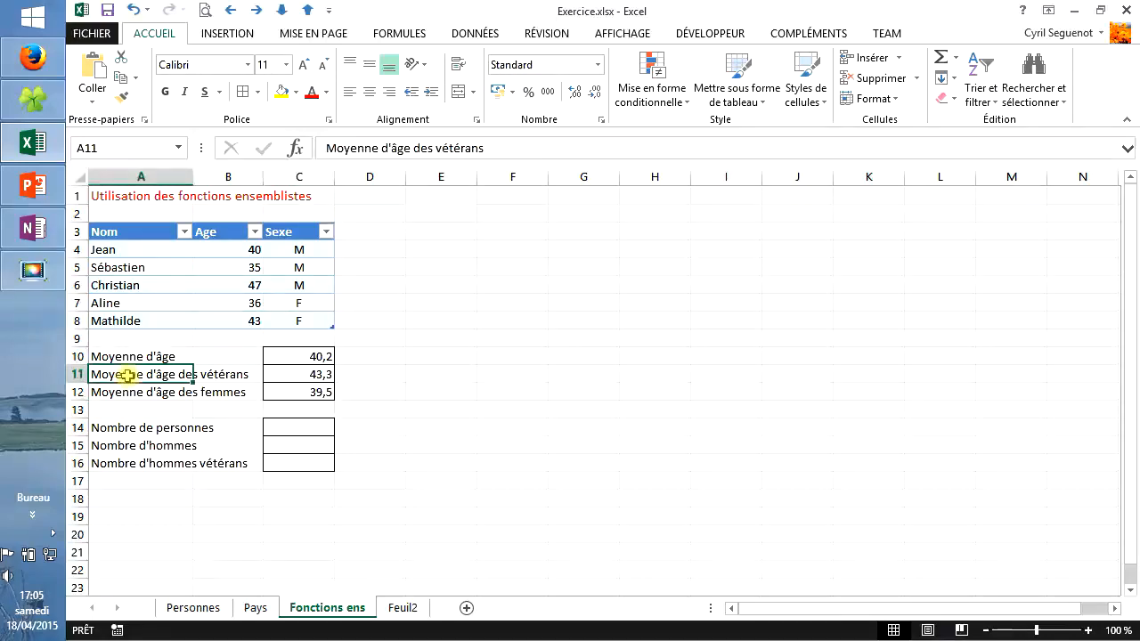
# Rewrite the veterans' average age formula in C11 as =MOYENNE.SI.ENS(tabPersonnes[Age];tabPersonnes[Age];">=40")
pyautogui.click(322, 376)
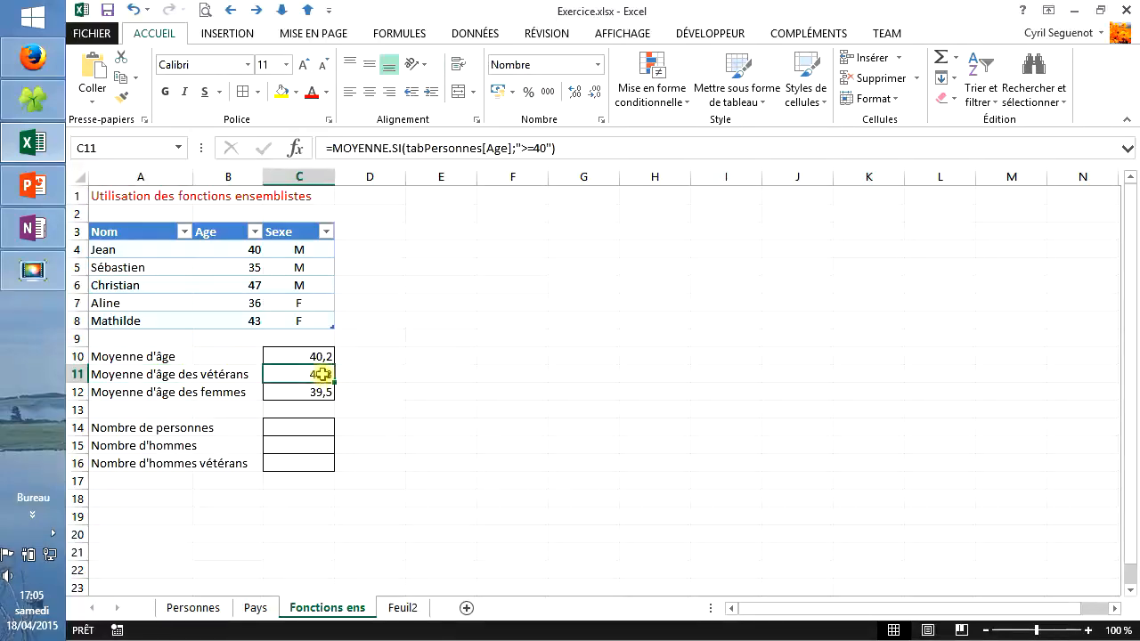
pyautogui.moveTo(403, 148); pyautogui.dragTo(580, 146)
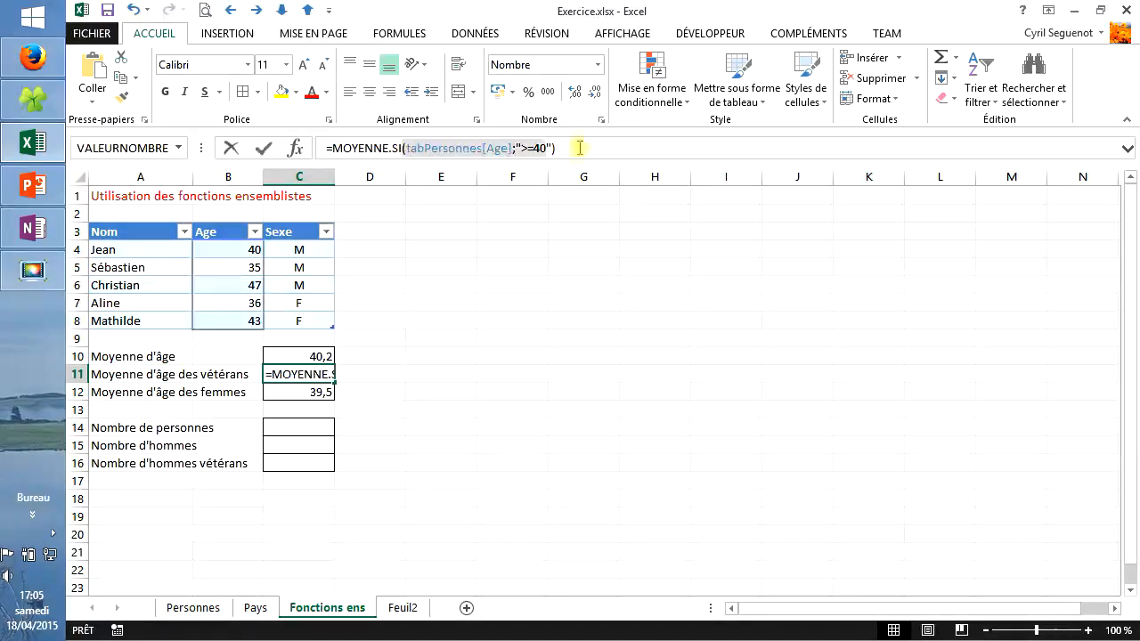
pyautogui.press('Delete')
pyautogui.write('.SI.')
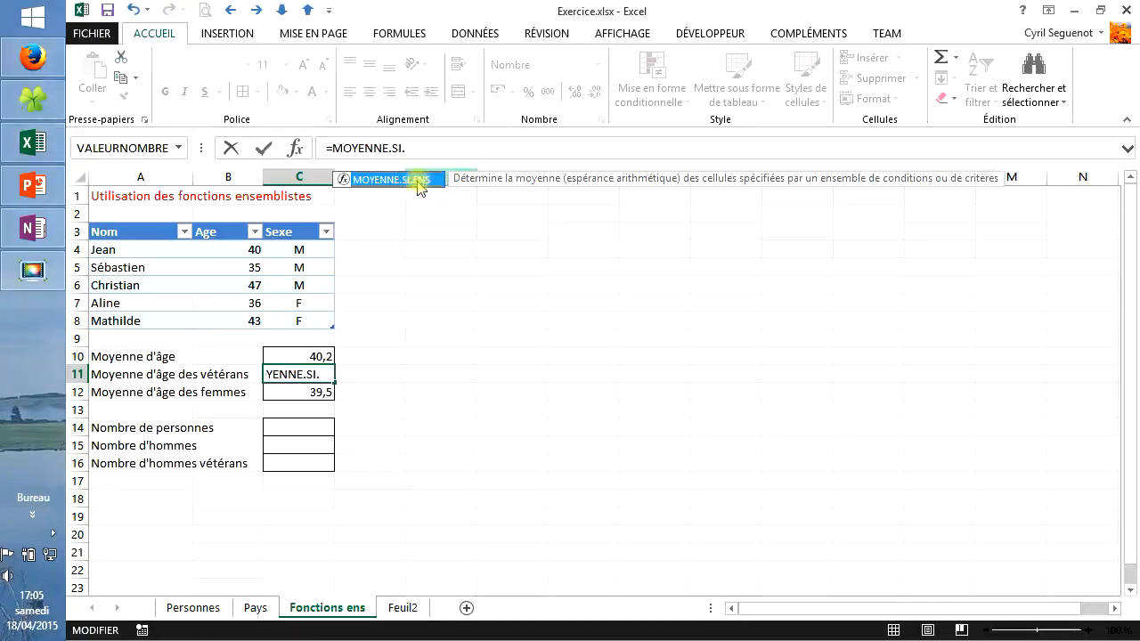
pyautogui.doubleClick(418, 181)
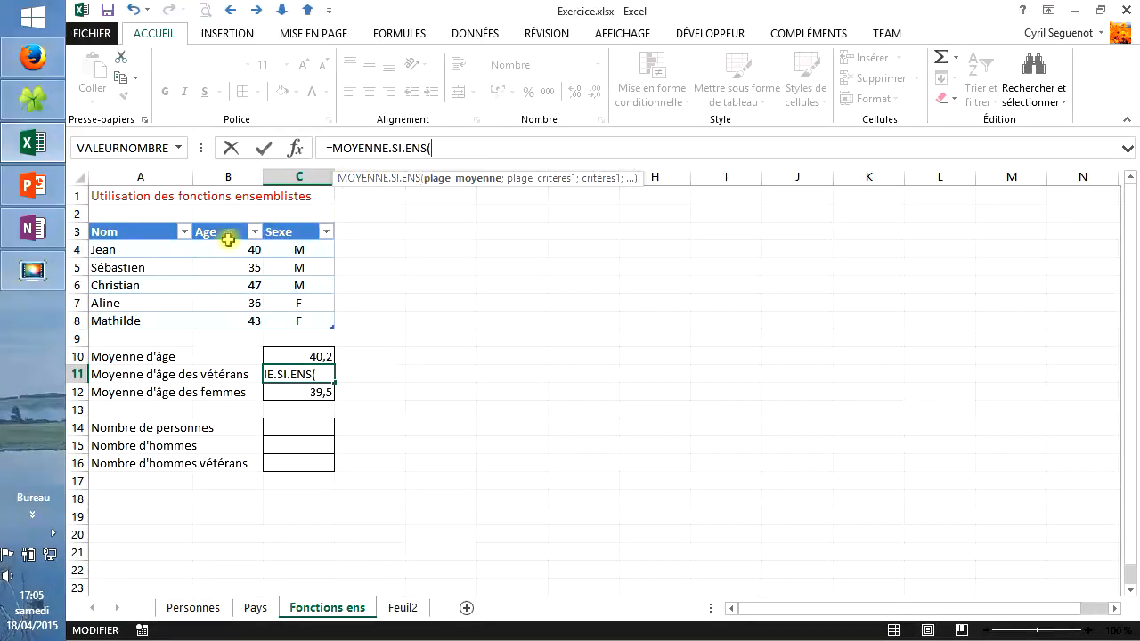
pyautogui.click(226, 226)
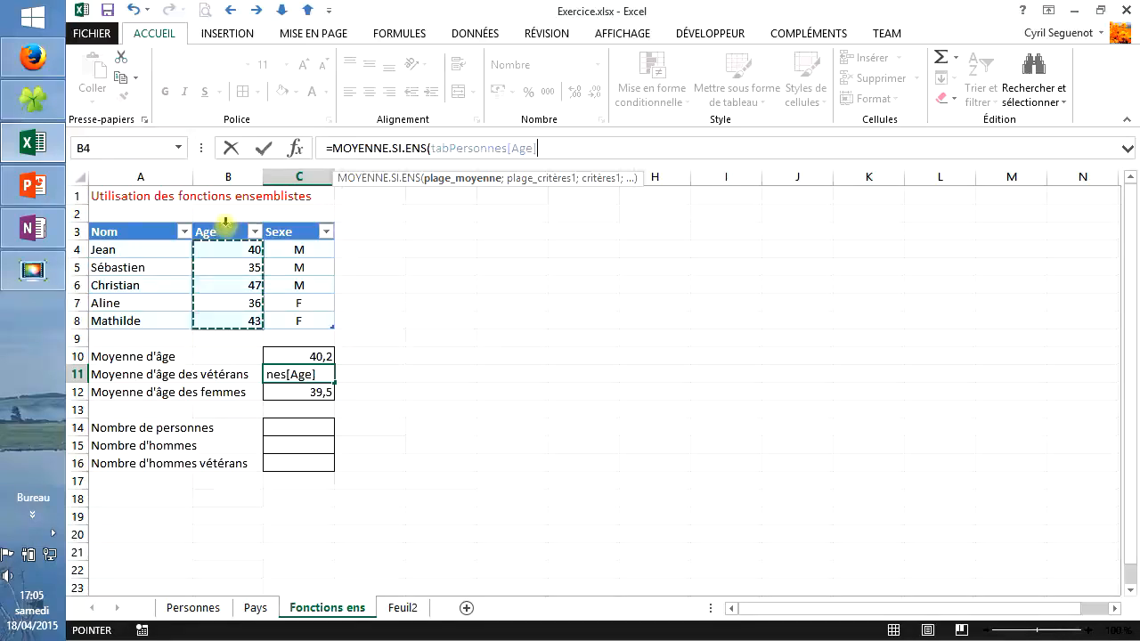
pyautogui.write(';')
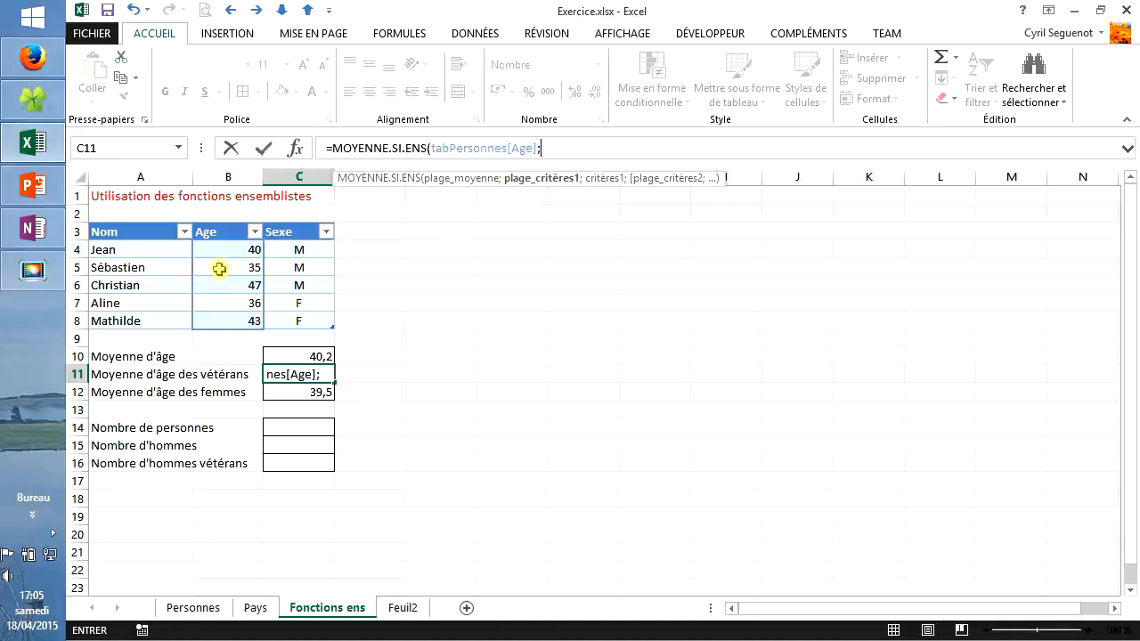
pyautogui.click(237, 223)
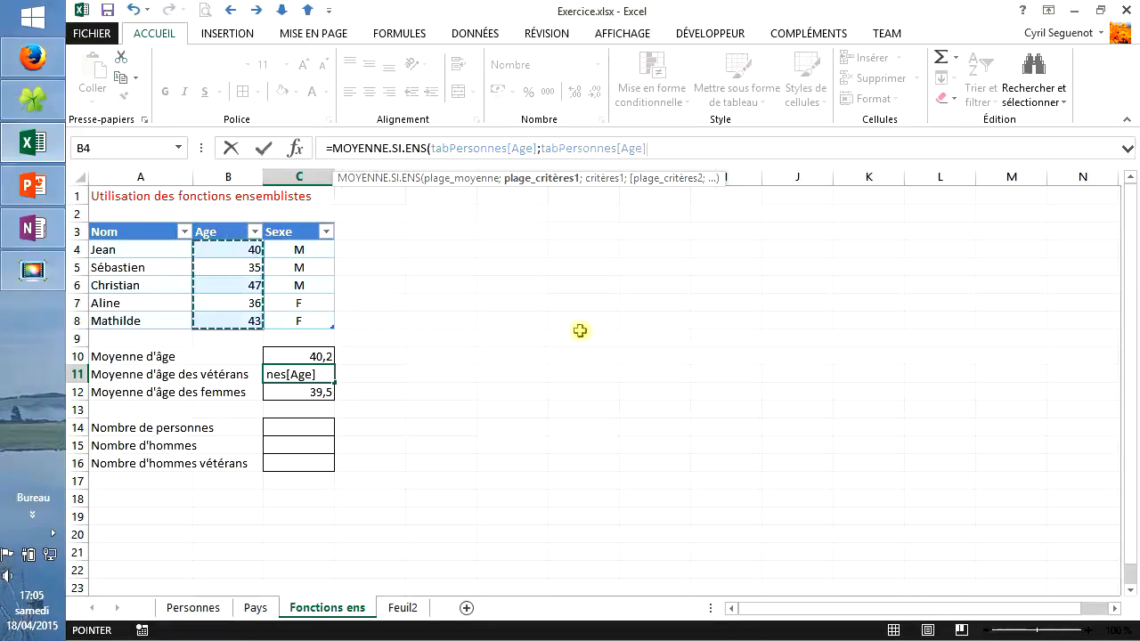
pyautogui.write(';')
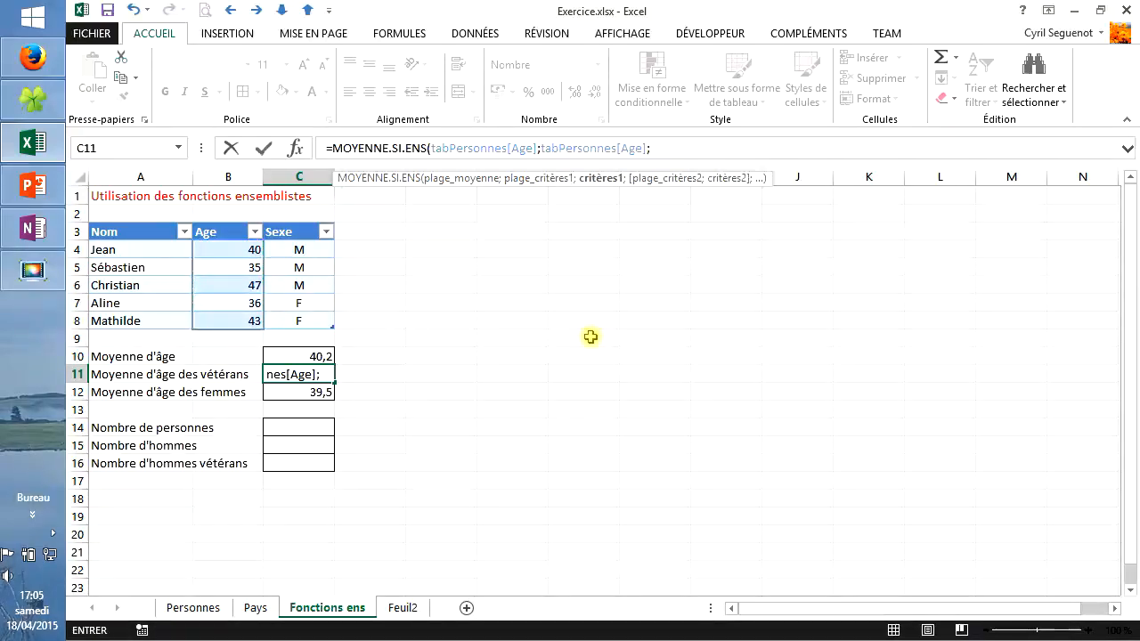
pyautogui.write('">=40')
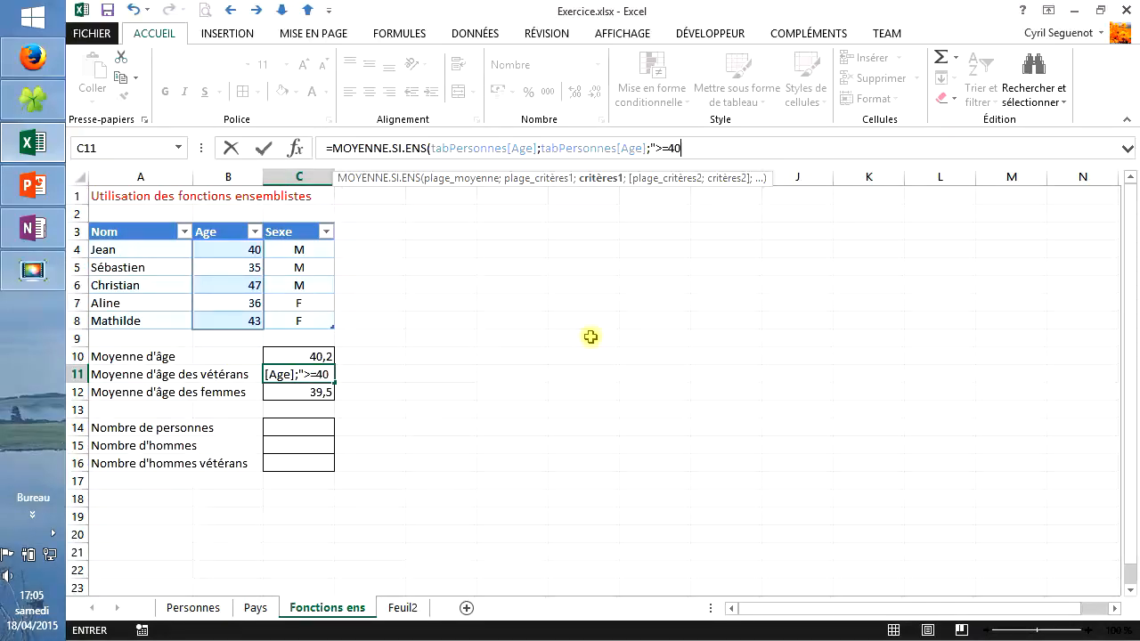
pyautogui.write('")')
pyautogui.press('Return')
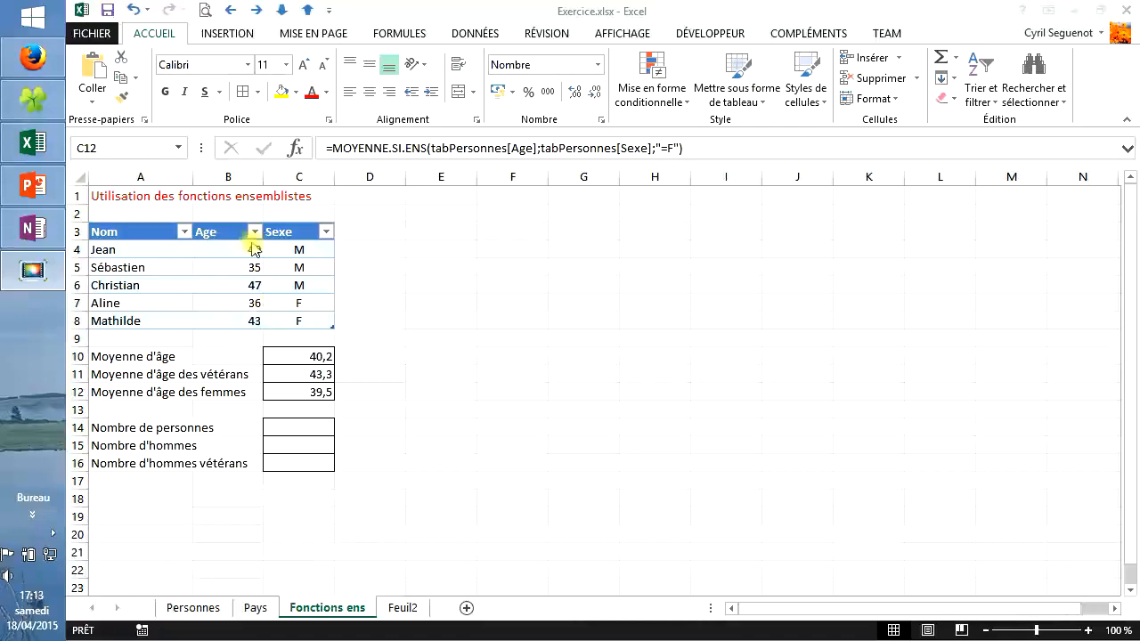
# Count the people in C14 with the formula =NBVAL(tabPersonnes[Nom])
pyautogui.click(306, 428)
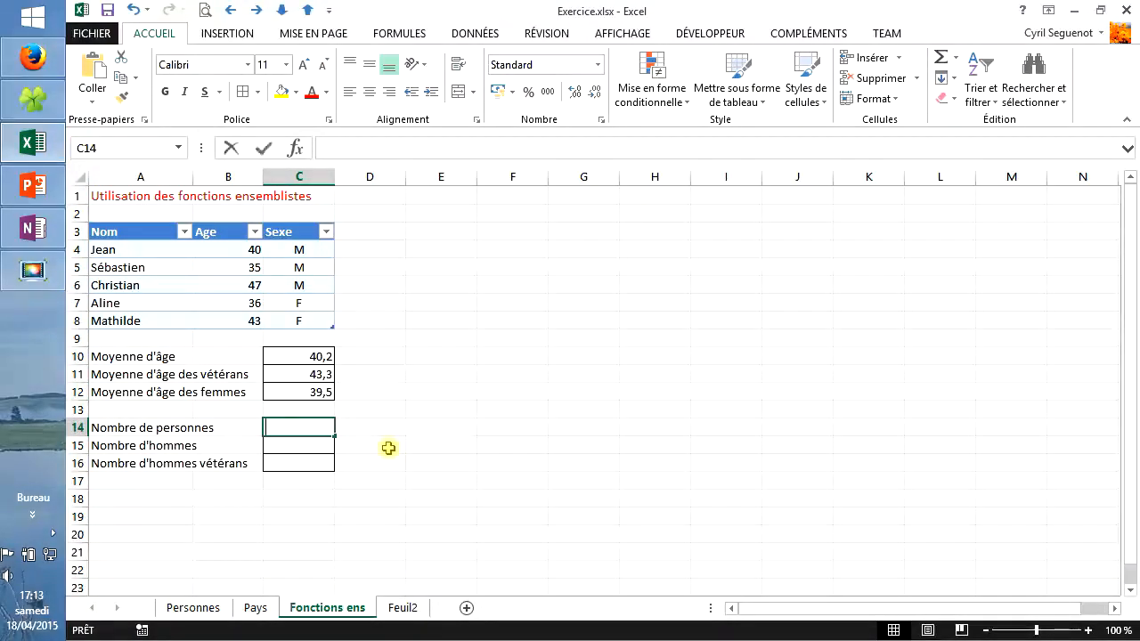
pyautogui.write('=NBA')
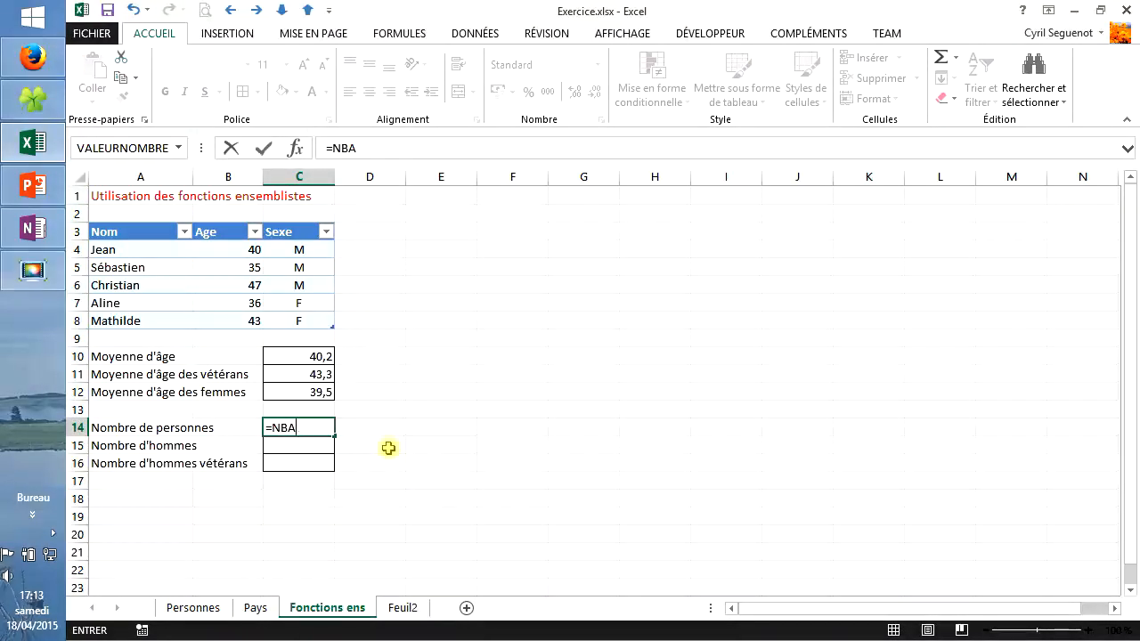
pyautogui.press('BackSpace')
pyautogui.write('VAL')
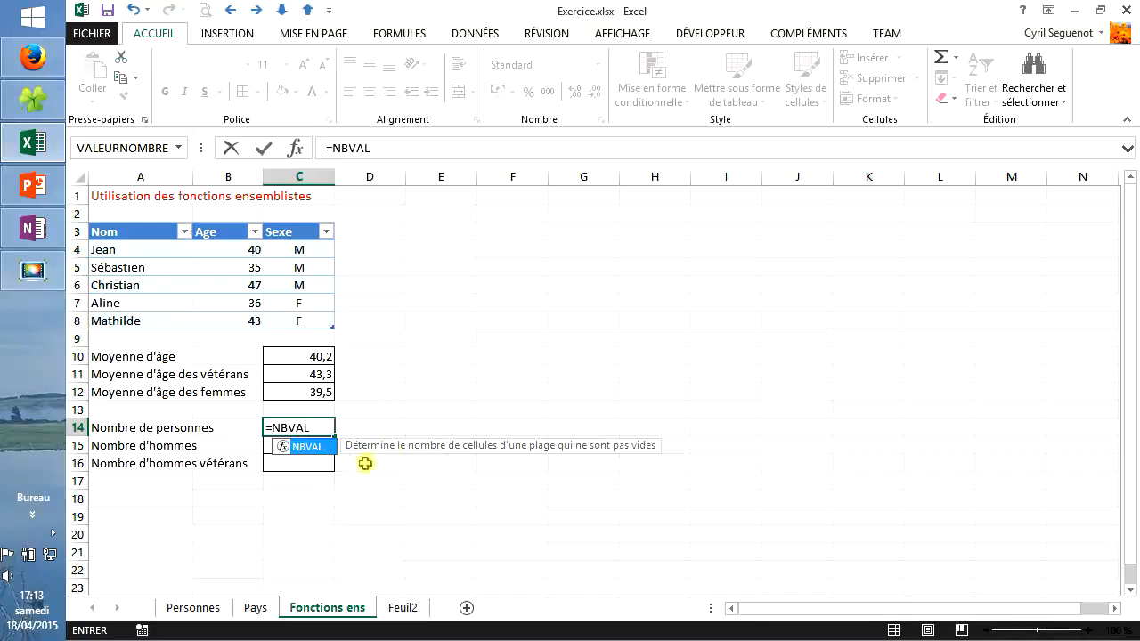
pyautogui.doubleClick(326, 445)
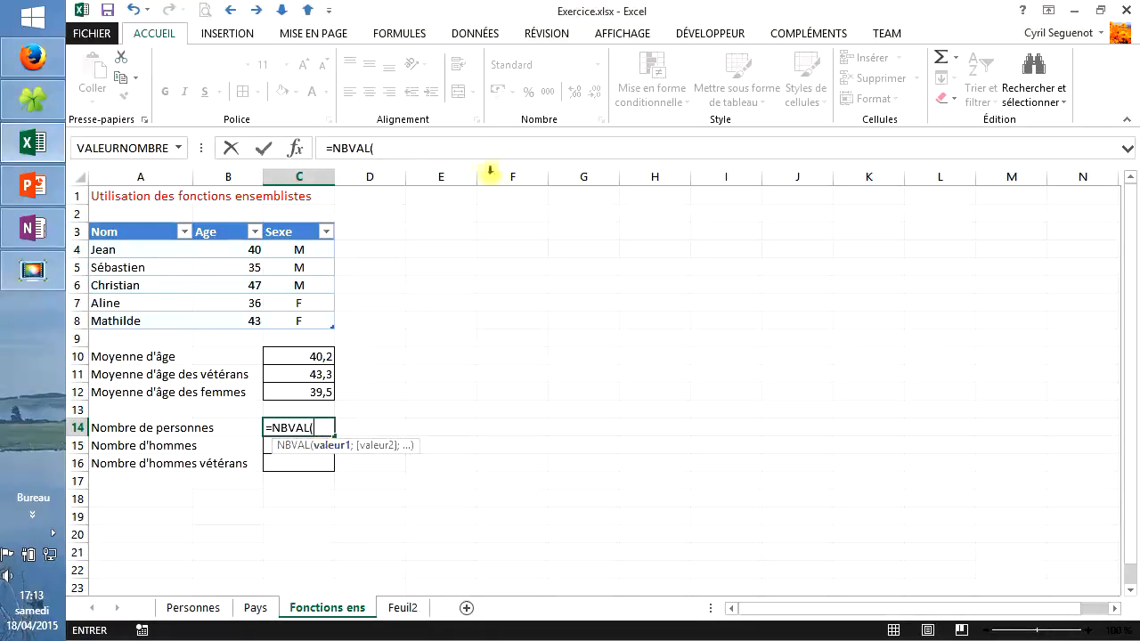
pyautogui.click(390, 147)
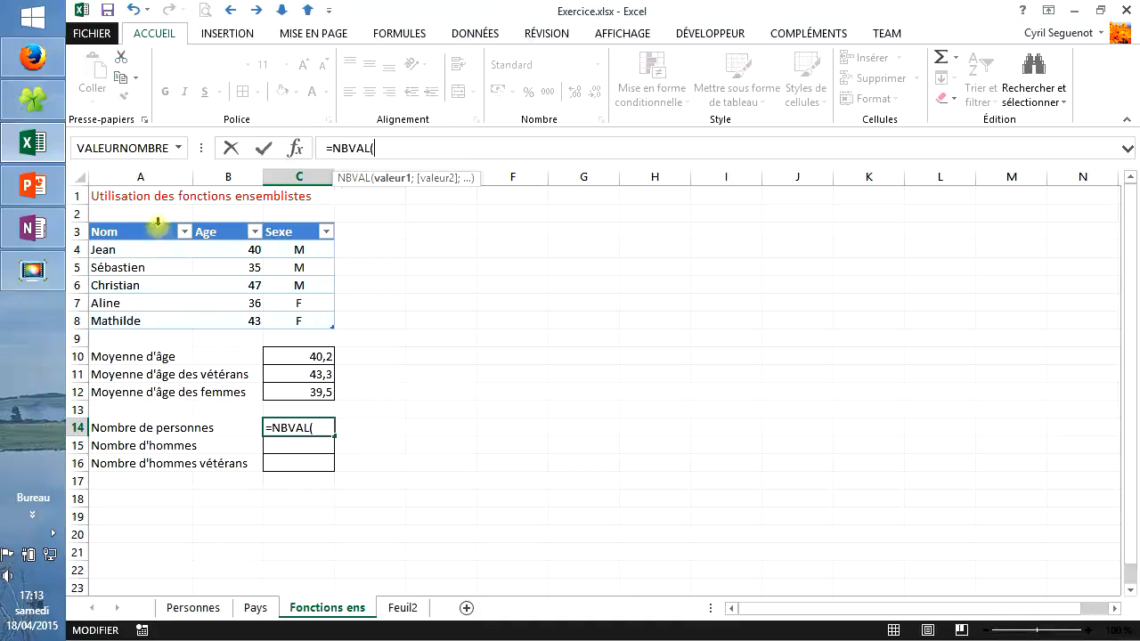
pyautogui.click(157, 222)
pyautogui.write(')')
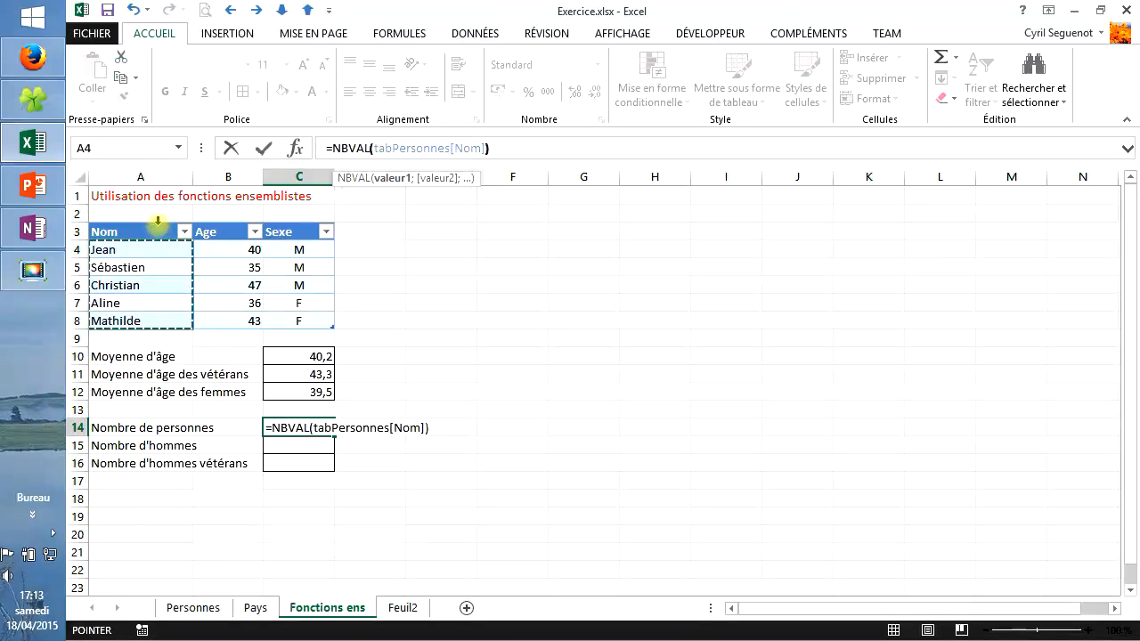
pyautogui.press('Return')
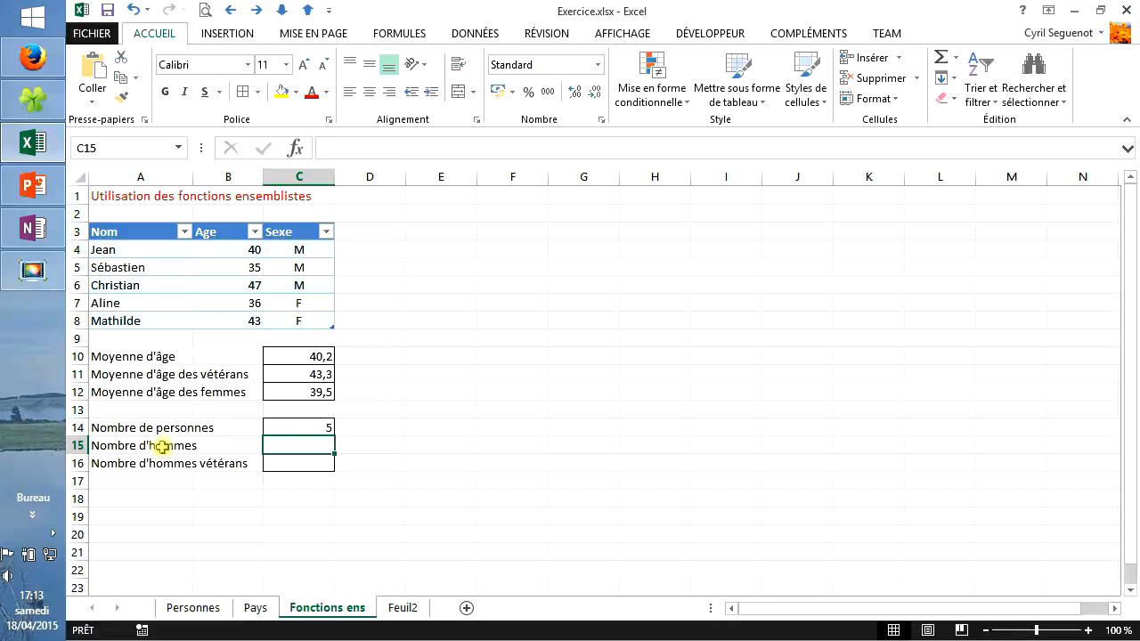
# Count the men in C15 with the formula =NB.SI(tabPersonnes[Sexe];"=M")
pyautogui.click(341, 148)
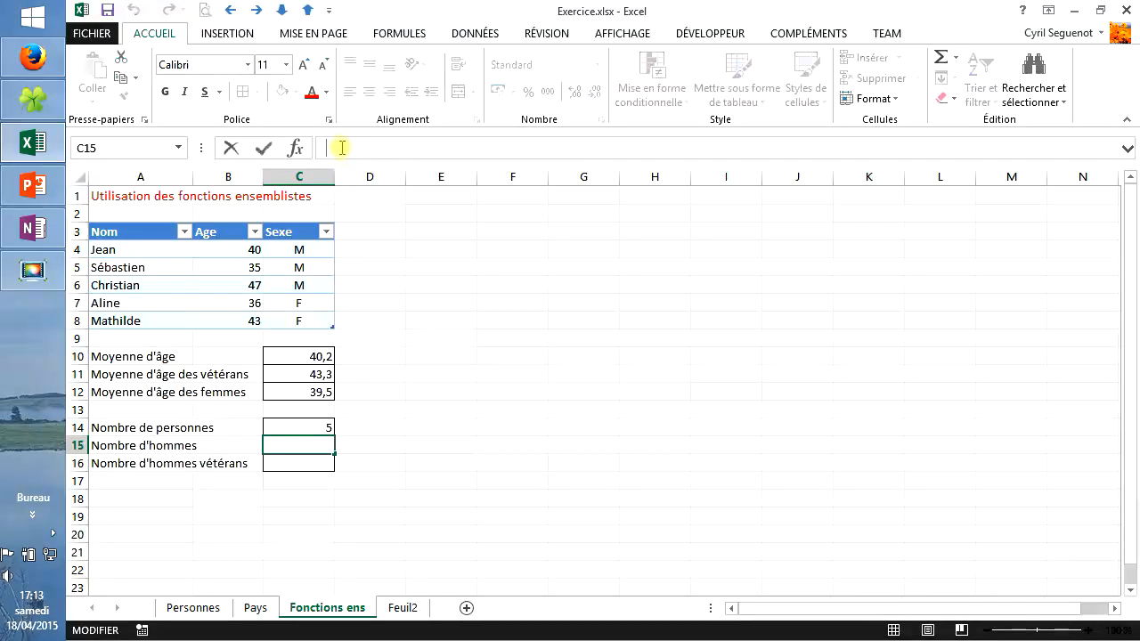
pyautogui.write('=')
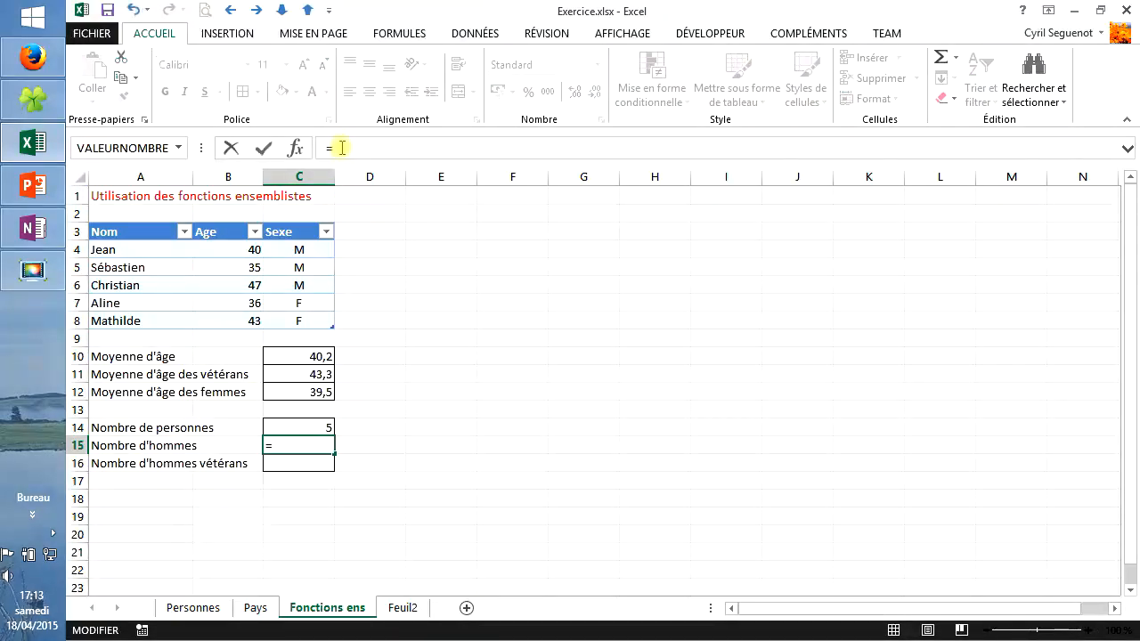
pyautogui.write('NB.SI')
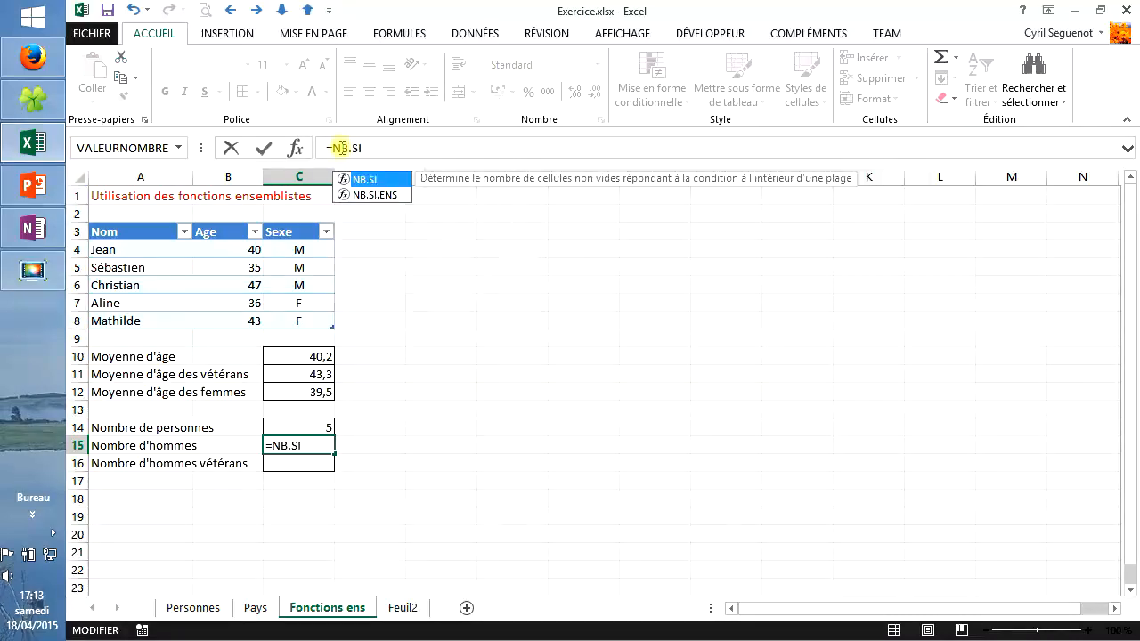
pyautogui.doubleClick(377, 182)
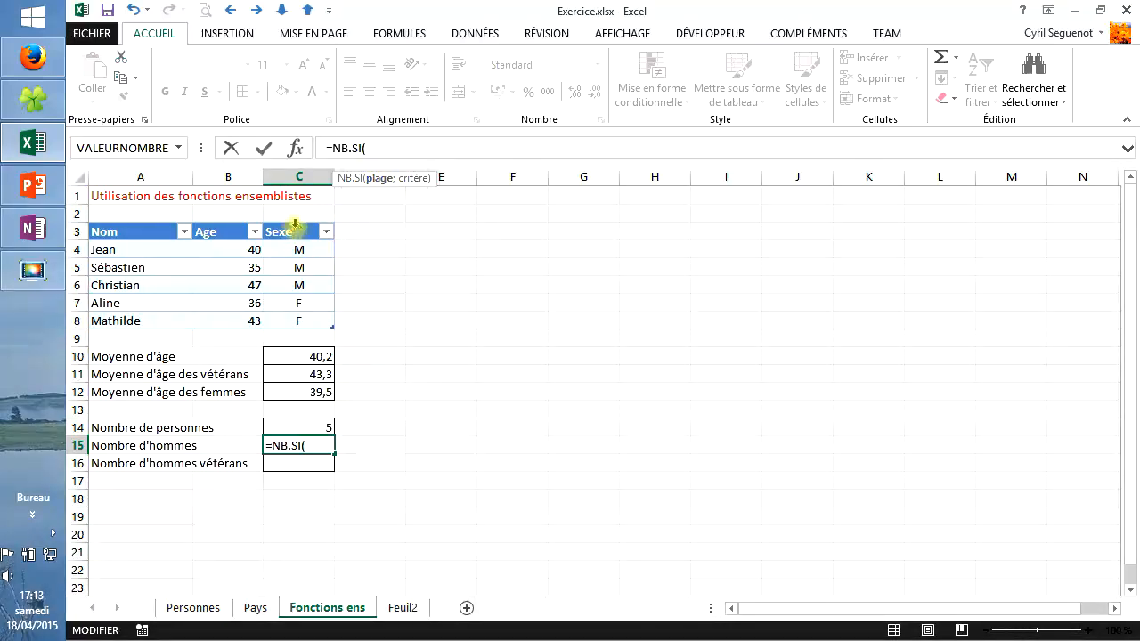
pyautogui.click(294, 224)
pyautogui.write(';')
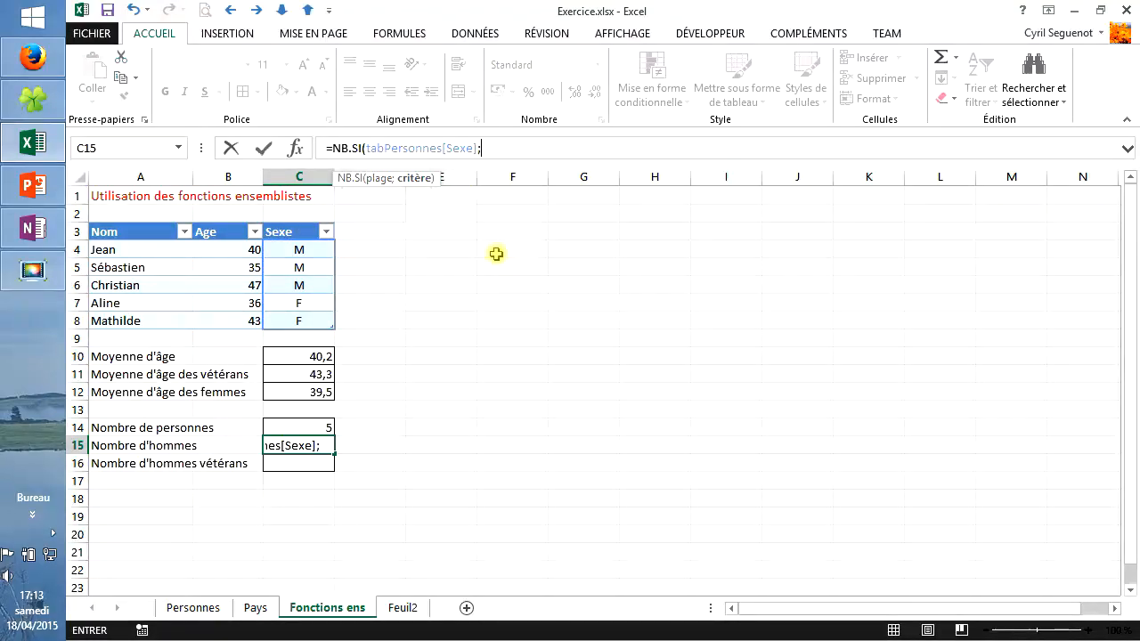
pyautogui.write('"=M')
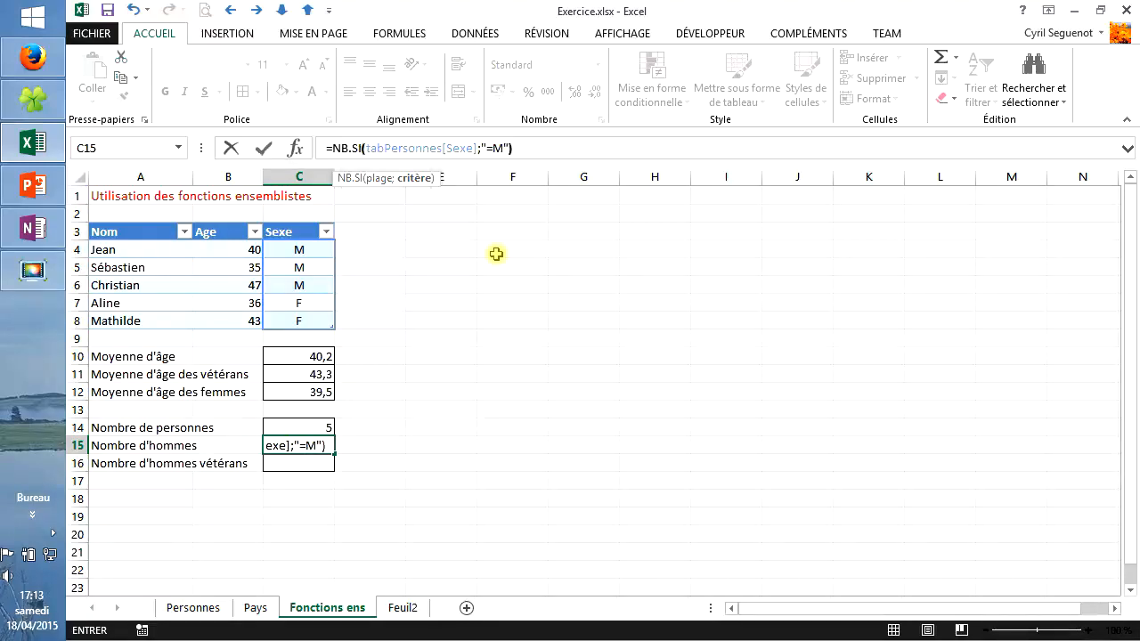
pyautogui.press('Return')
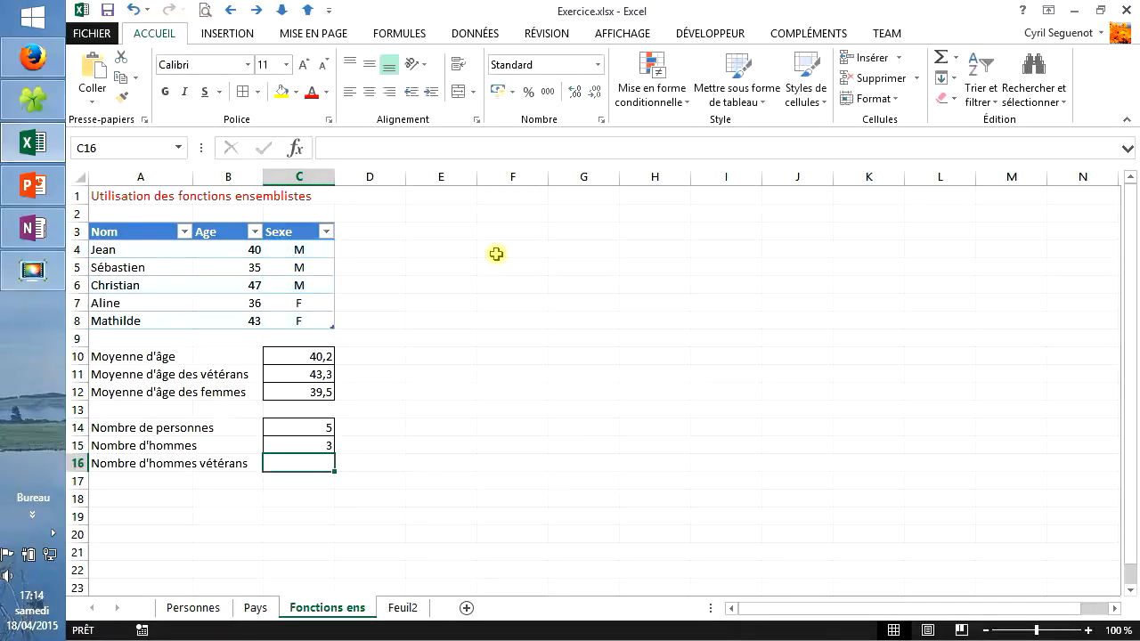
pyautogui.click(308, 442)
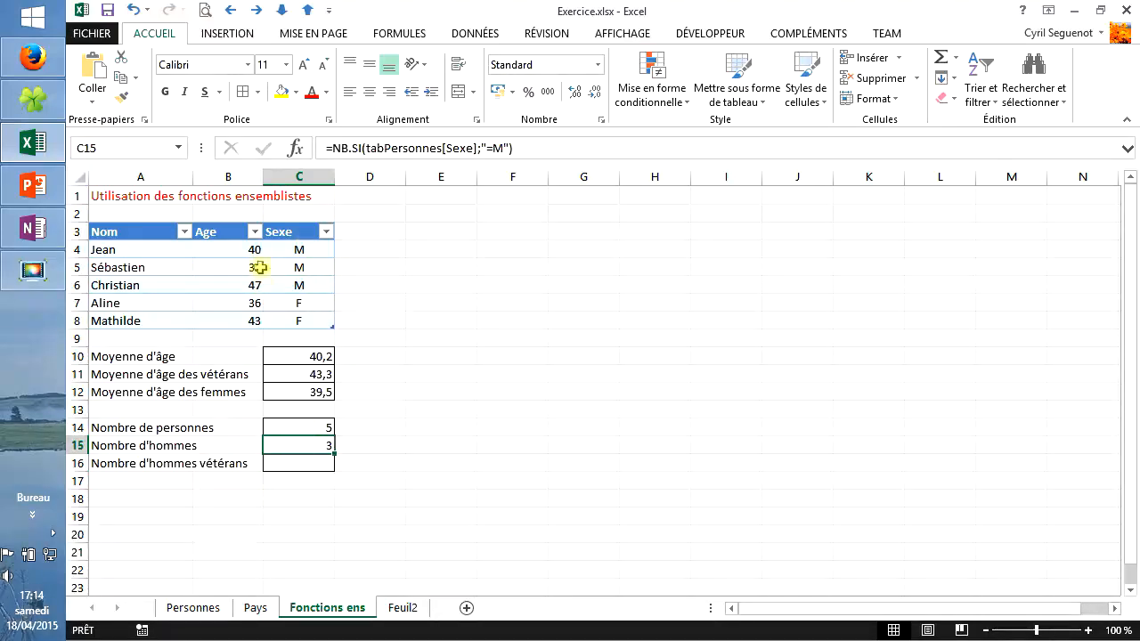
# Start the veteran men count in C16 with an NB.SI.ENS formula whose first criterion is tabPersonnes[Sexe];"=M"
pyautogui.click(147, 464)
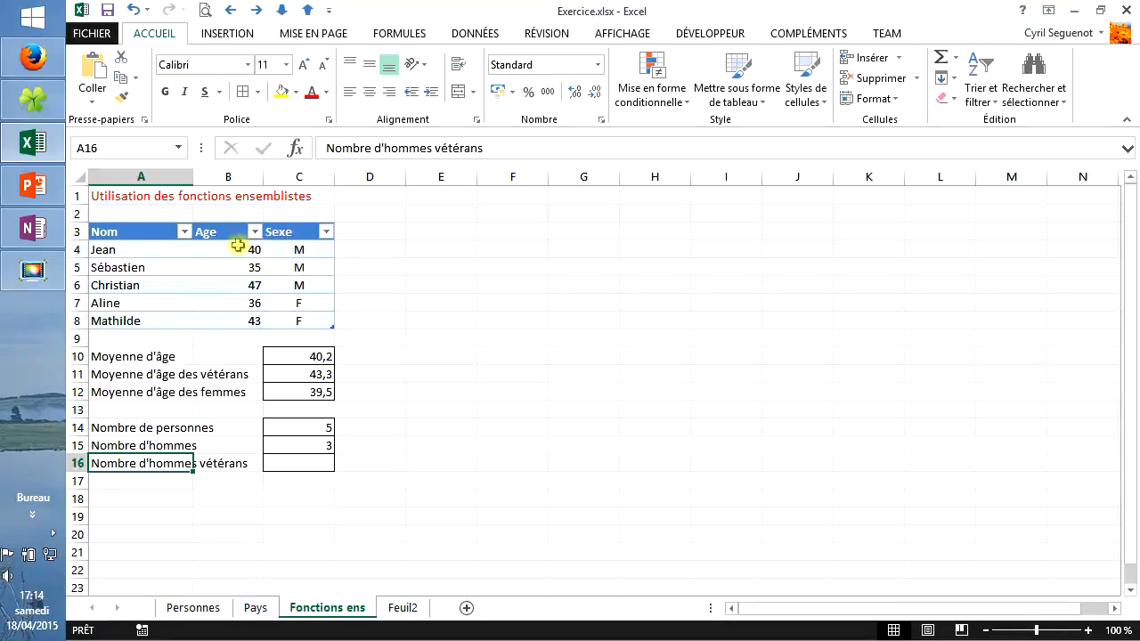
pyautogui.click(312, 448)
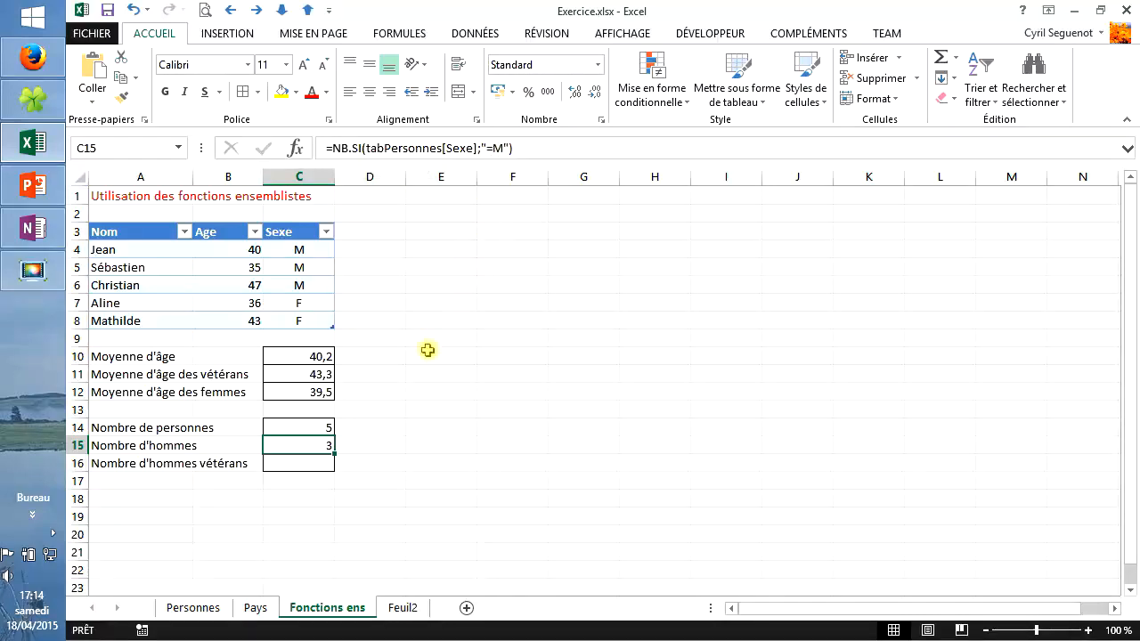
pyautogui.click(306, 462)
pyautogui.click(337, 146)
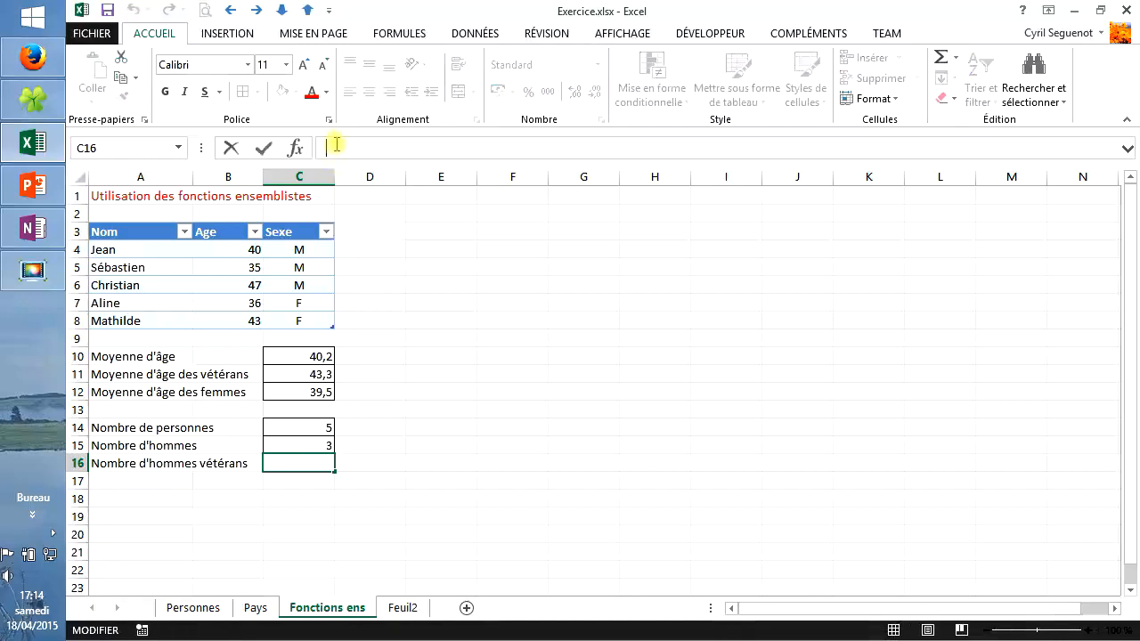
pyautogui.write('NB')
pyautogui.press('Home')
pyautogui.write('=')
pyautogui.press('End')
pyautogui.write('.SI')
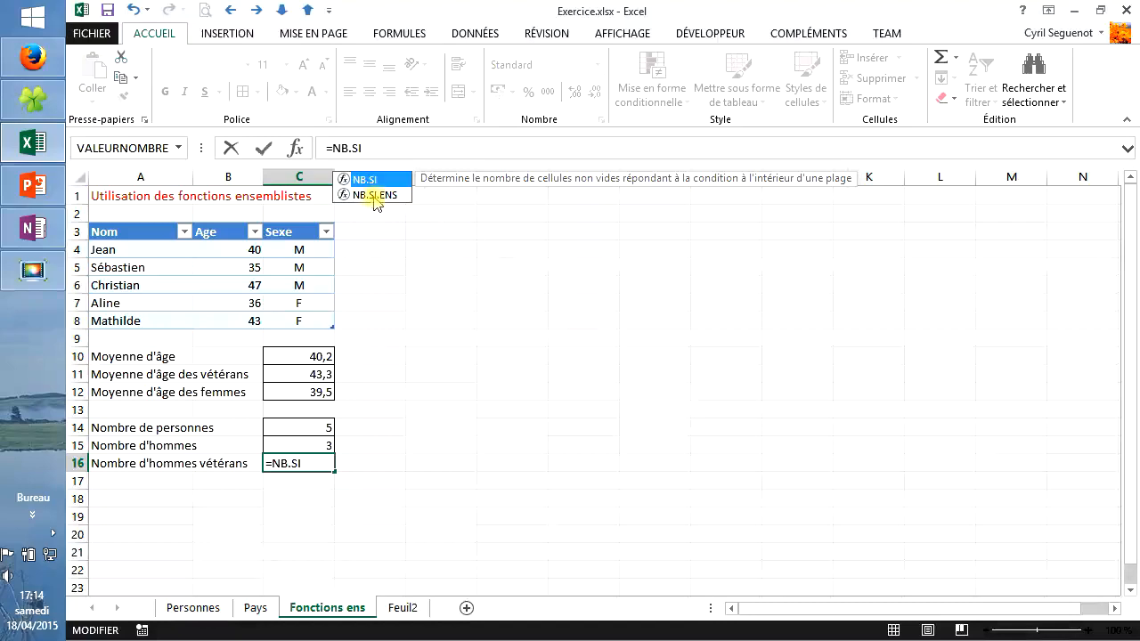
pyautogui.doubleClick(375, 194)
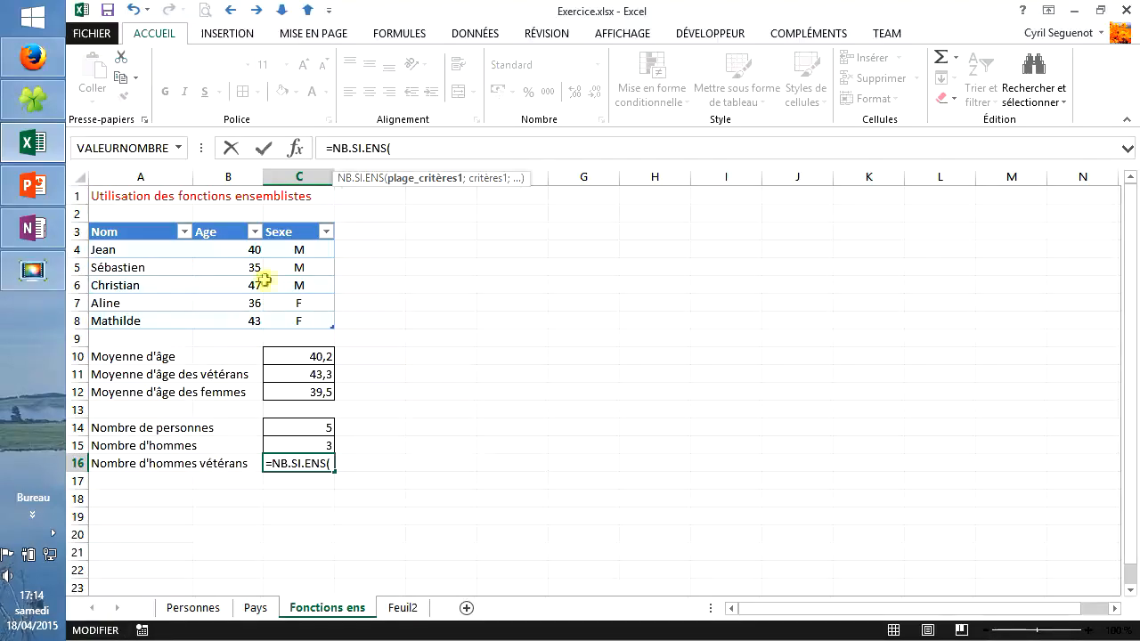
pyautogui.click(289, 225)
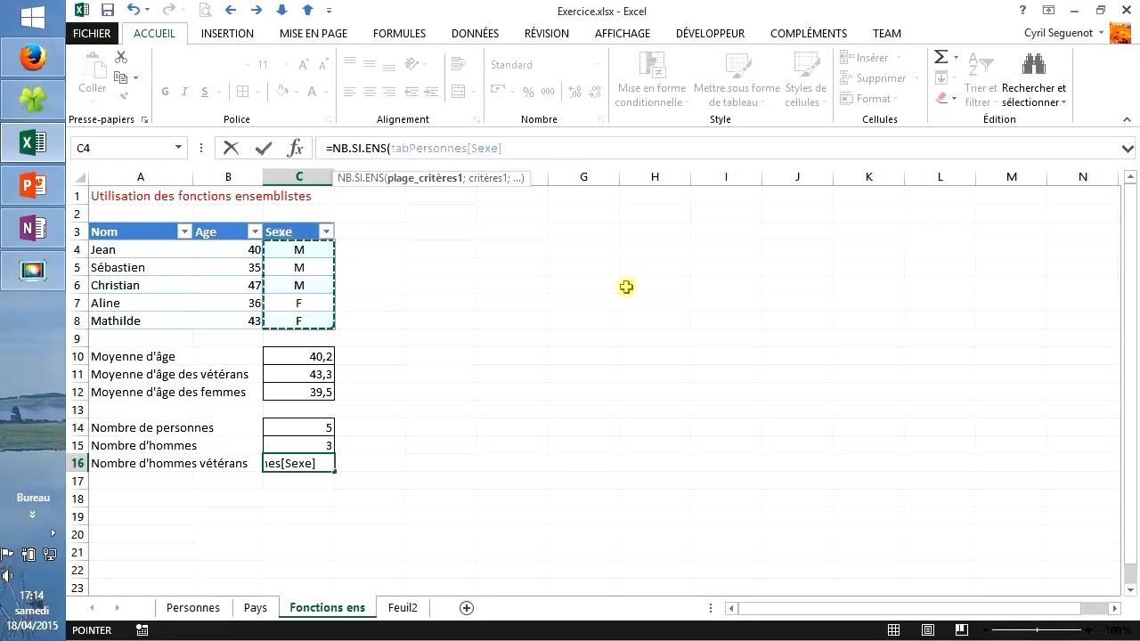
pyautogui.write(';"')
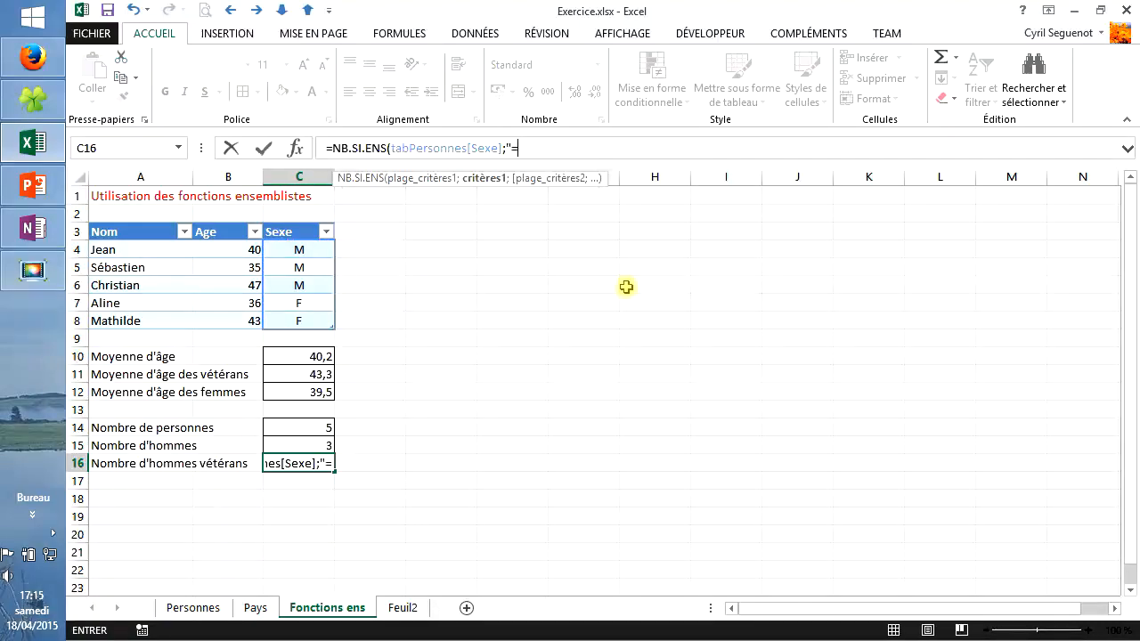
pyautogui.write('=M";')
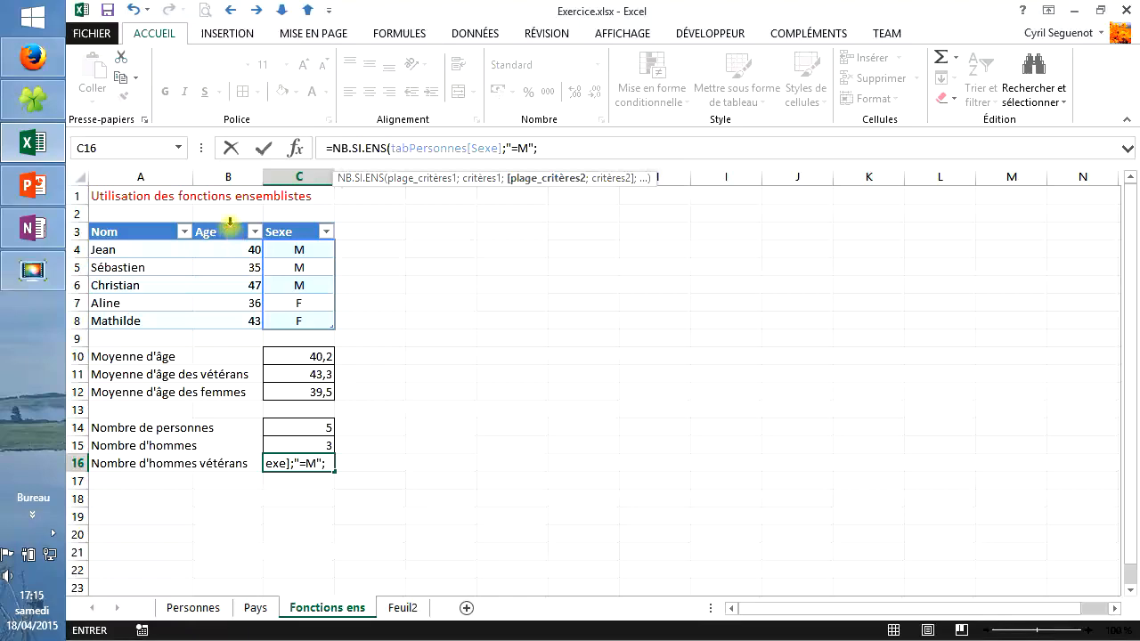
# Complete the C16 formula with the second criterion tabPersonnes[Age];">=40"
pyautogui.click(230, 223)
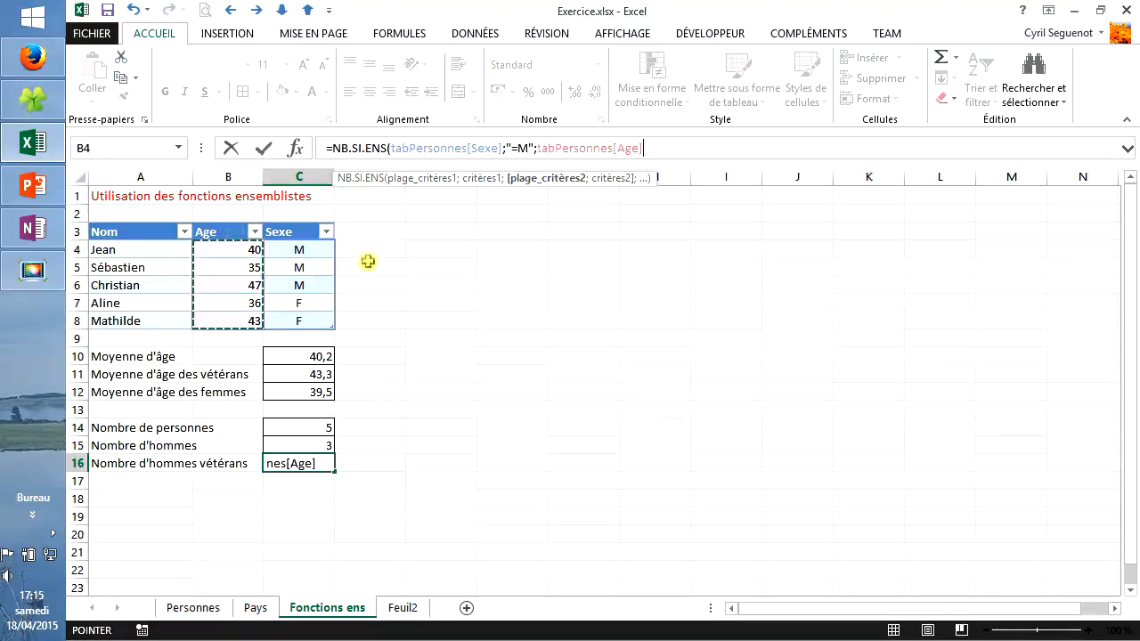
pyautogui.write(';')
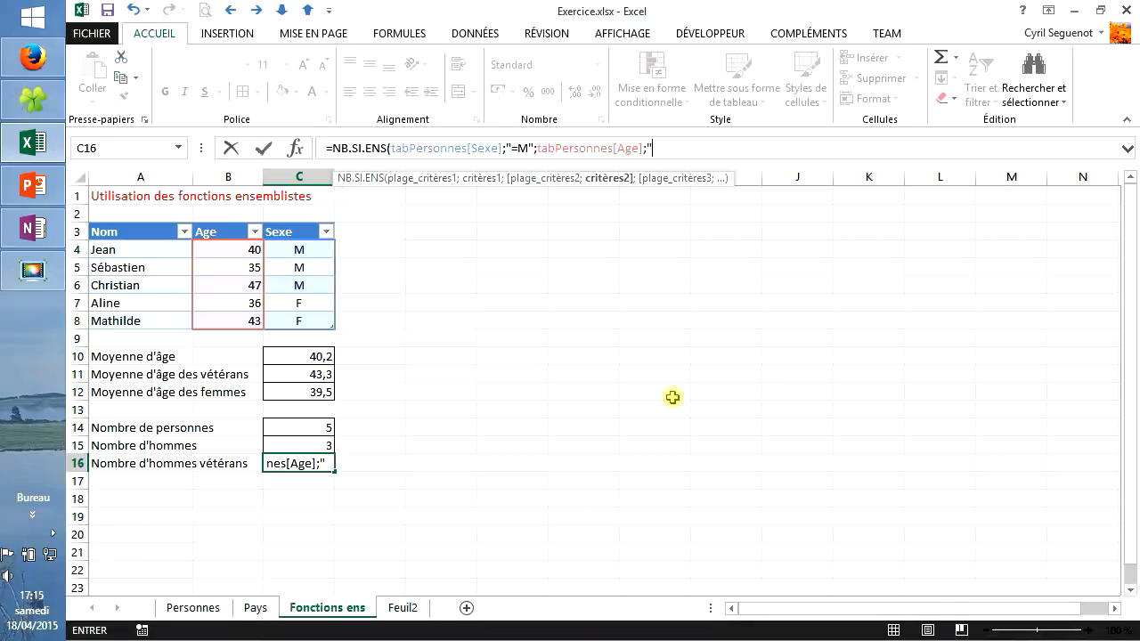
pyautogui.write('">)')
pyautogui.write('"')
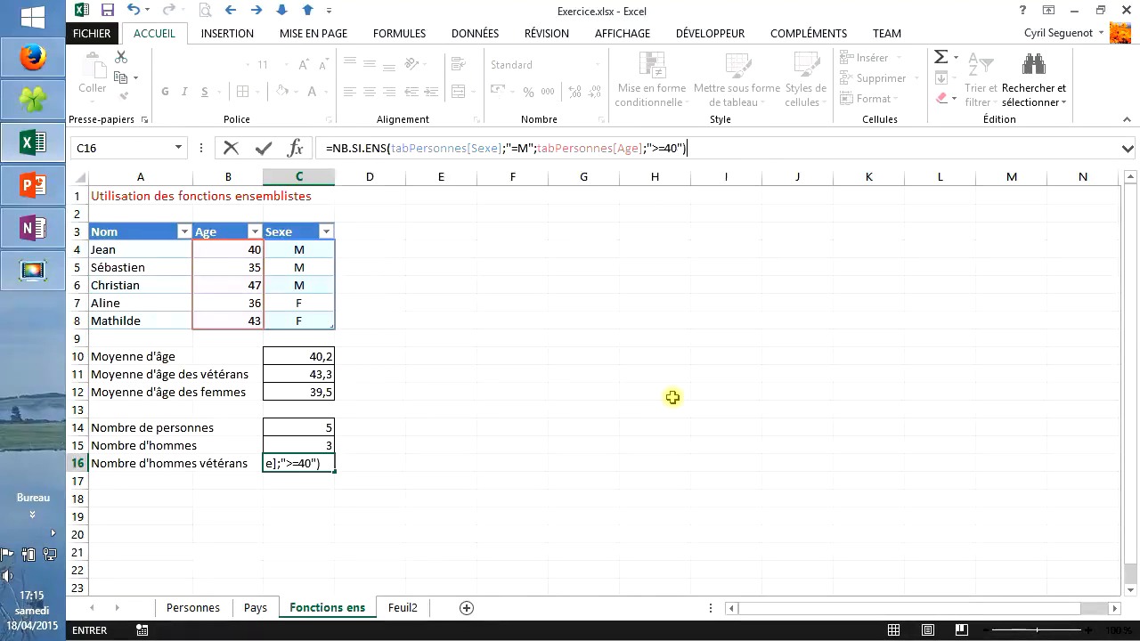
pyautogui.press('Return')
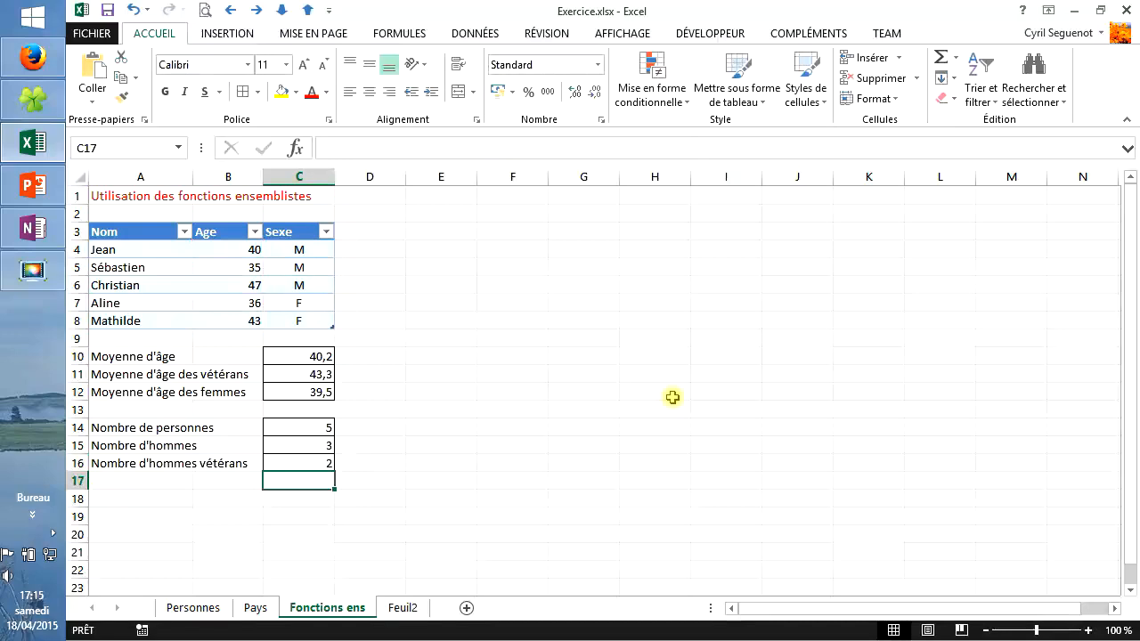
# Check the NB.SI.ENS formula in C16 against the matching rows of the people table
pyautogui.click(324, 465)
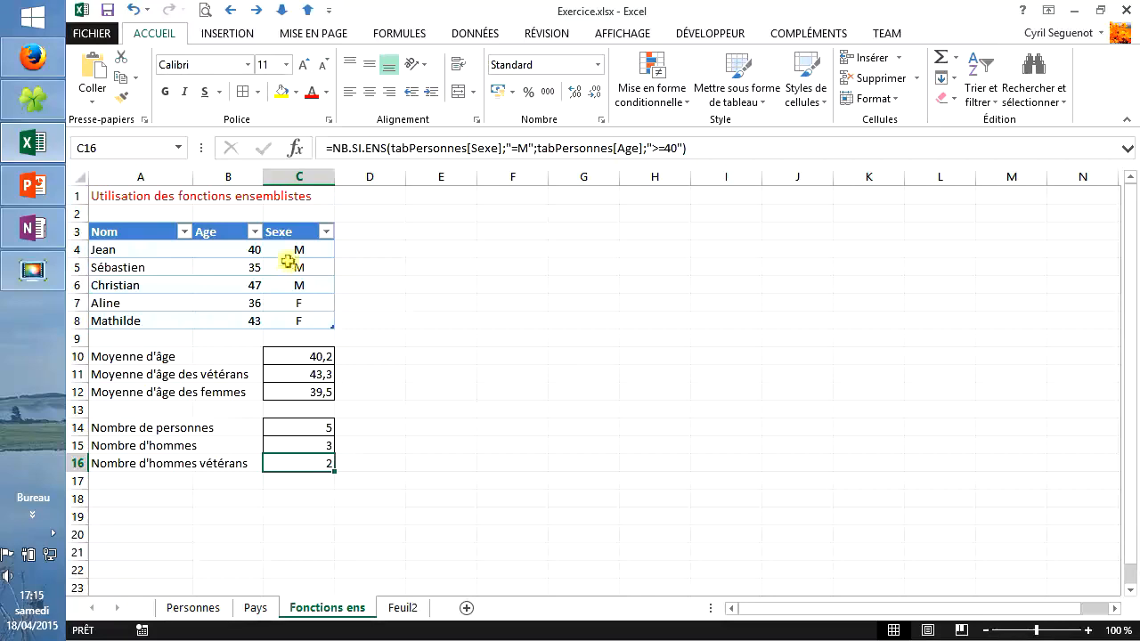
pyautogui.click(141, 252)
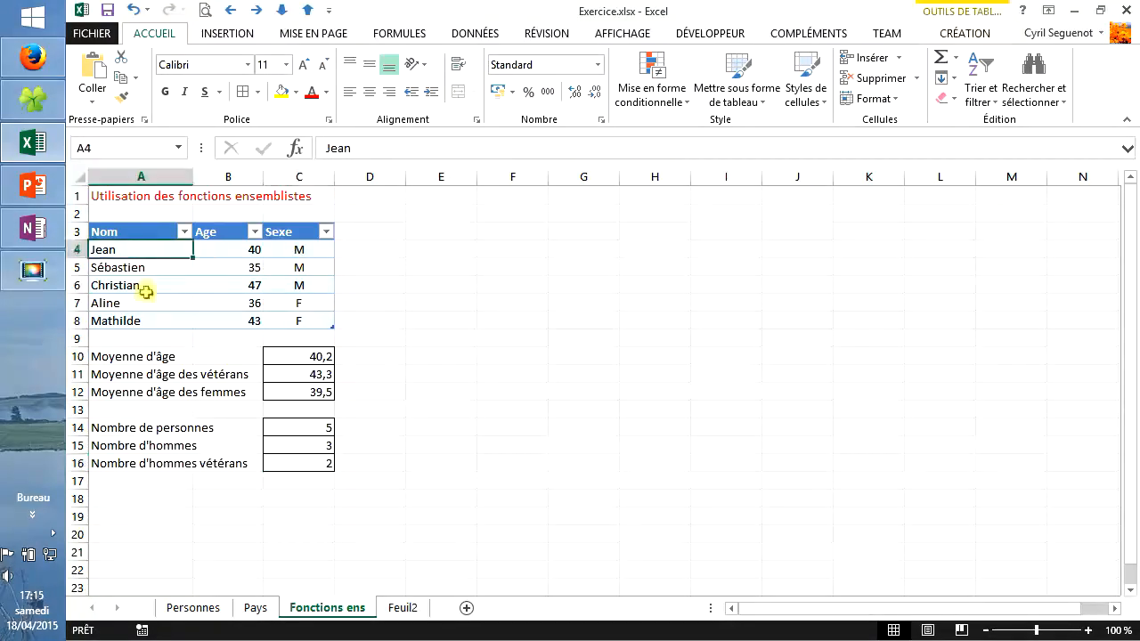
pyautogui.click(145, 291)
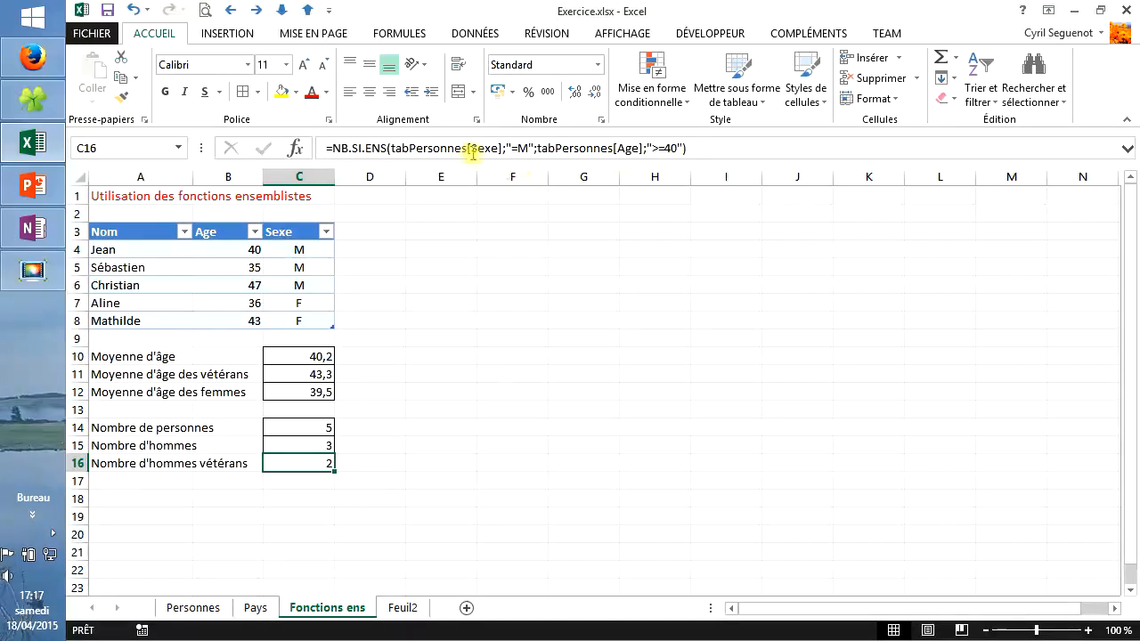
pyautogui.click(679, 149)
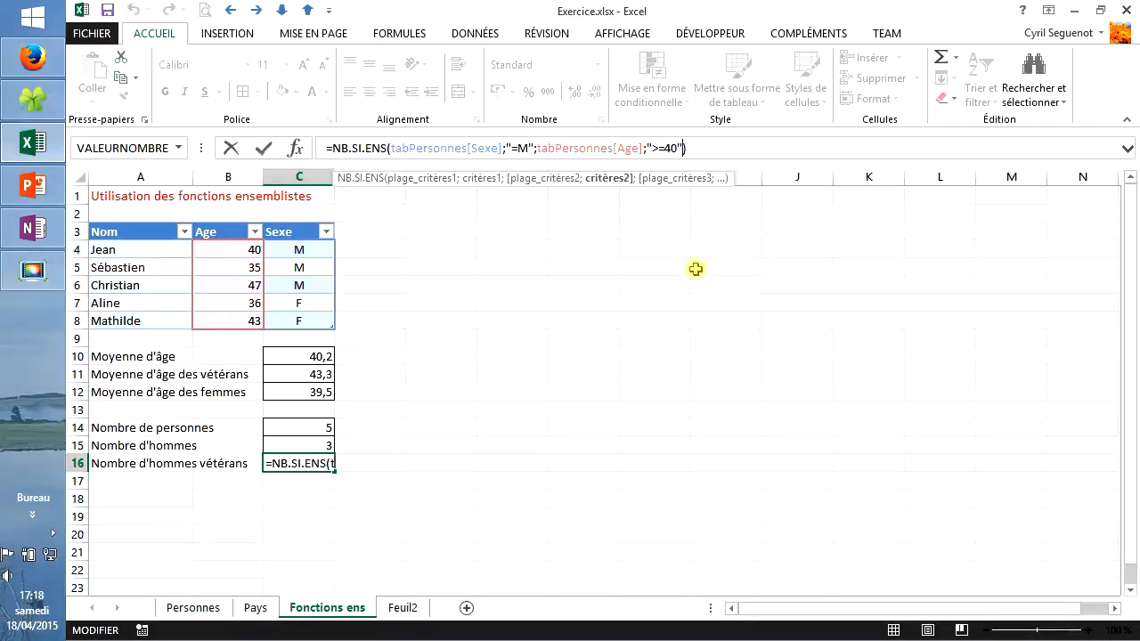
pyautogui.hotkey('ctrl', 'Return')
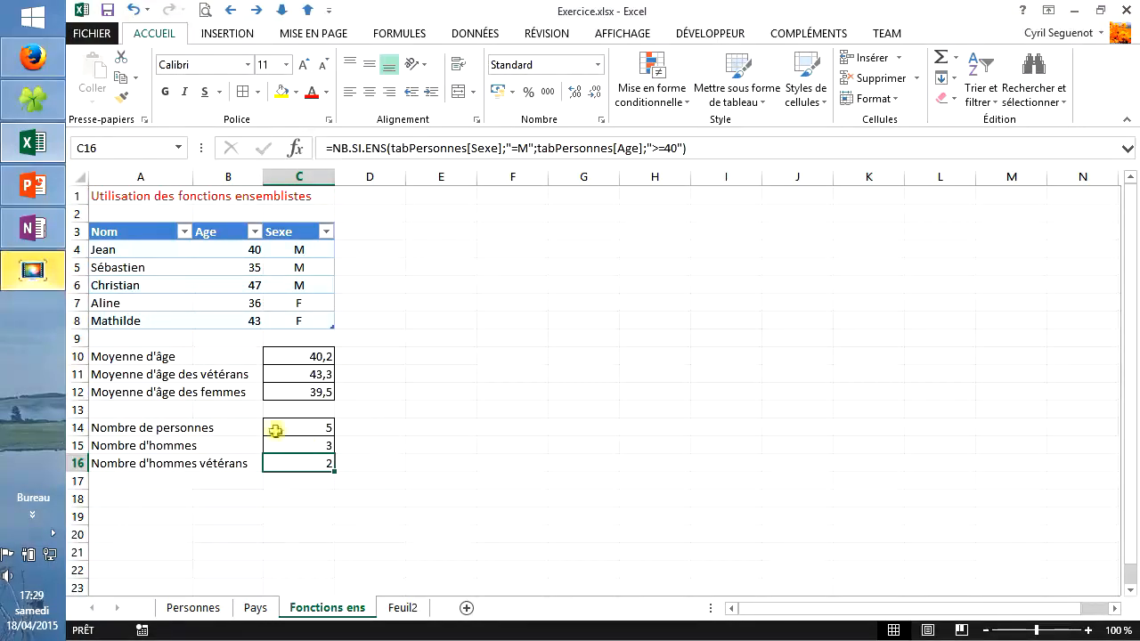
# Replace NB.SI with NB.SI.ENS in the men count formula in C15, keeping the criterion tabPersonnes[Sexe];"=M"
pyautogui.click(141, 447)
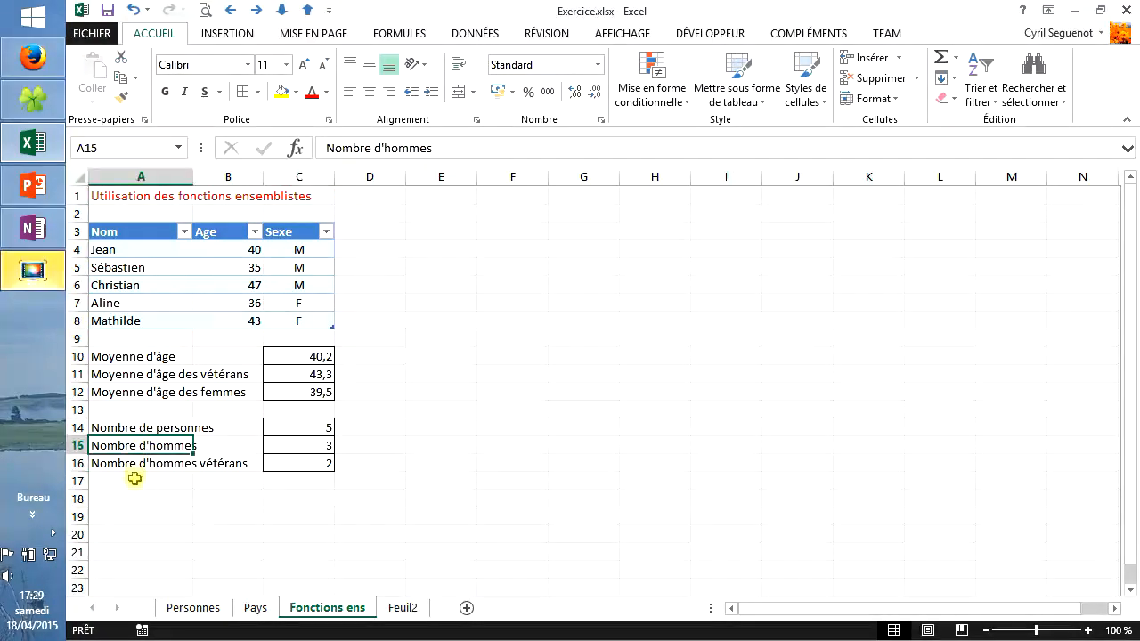
pyautogui.click(308, 445)
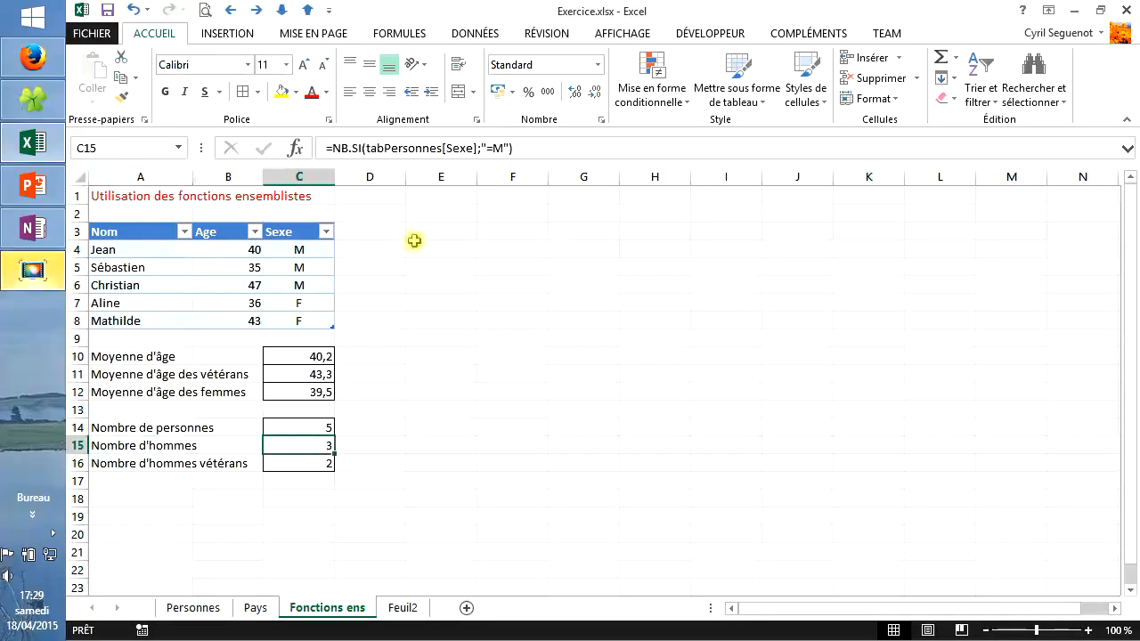
pyautogui.click(362, 148)
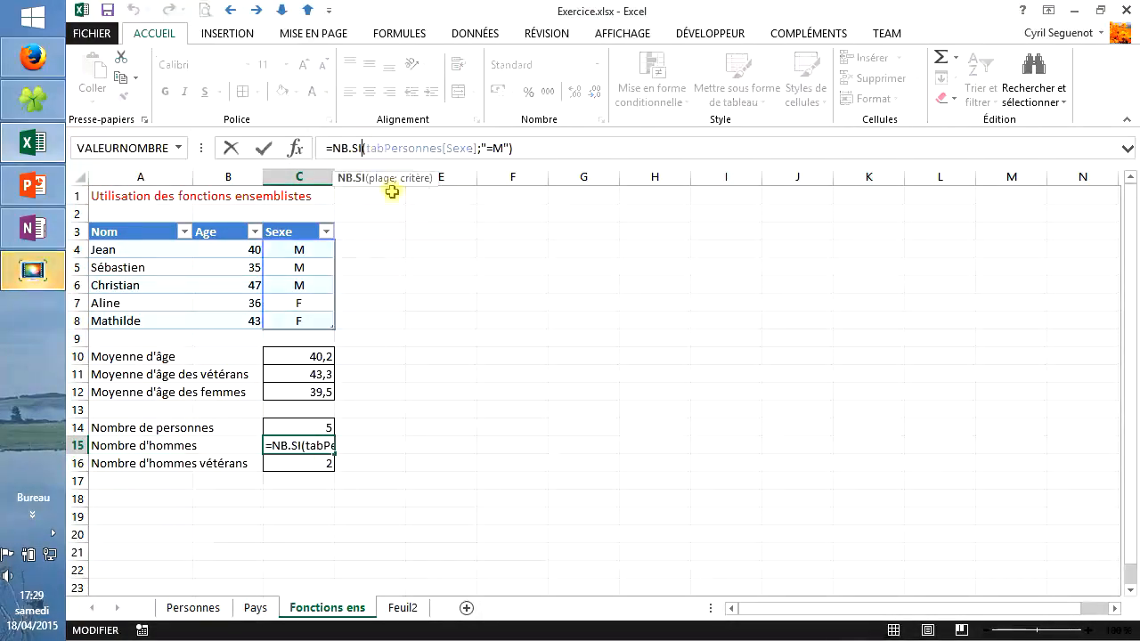
pyautogui.write('.ENS')
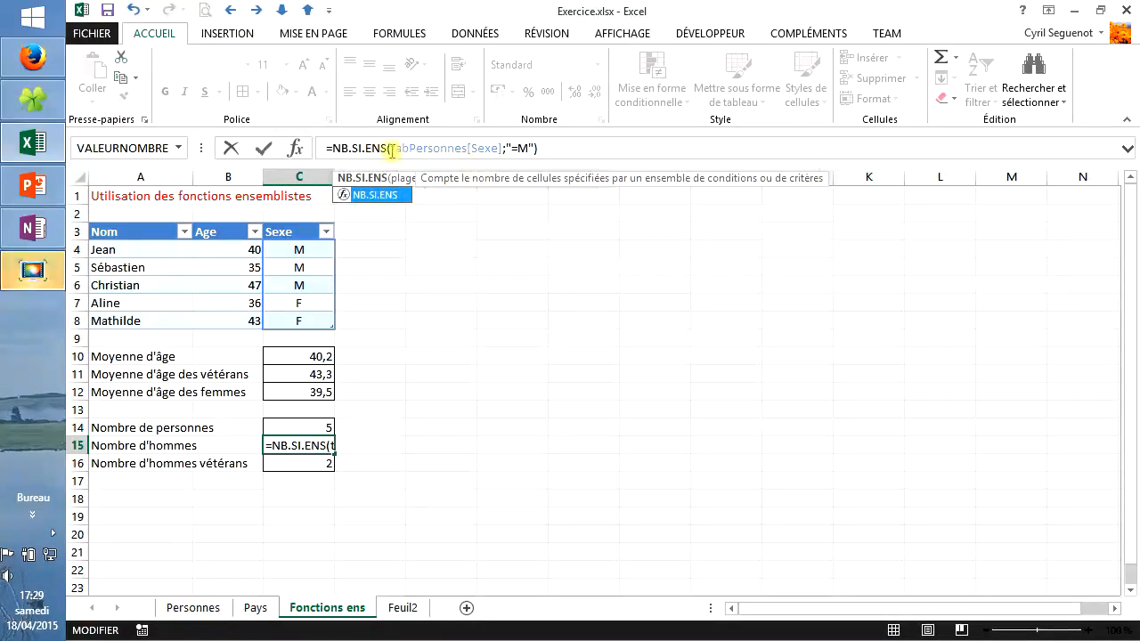
pyautogui.click(556, 148)
pyautogui.press('Return')
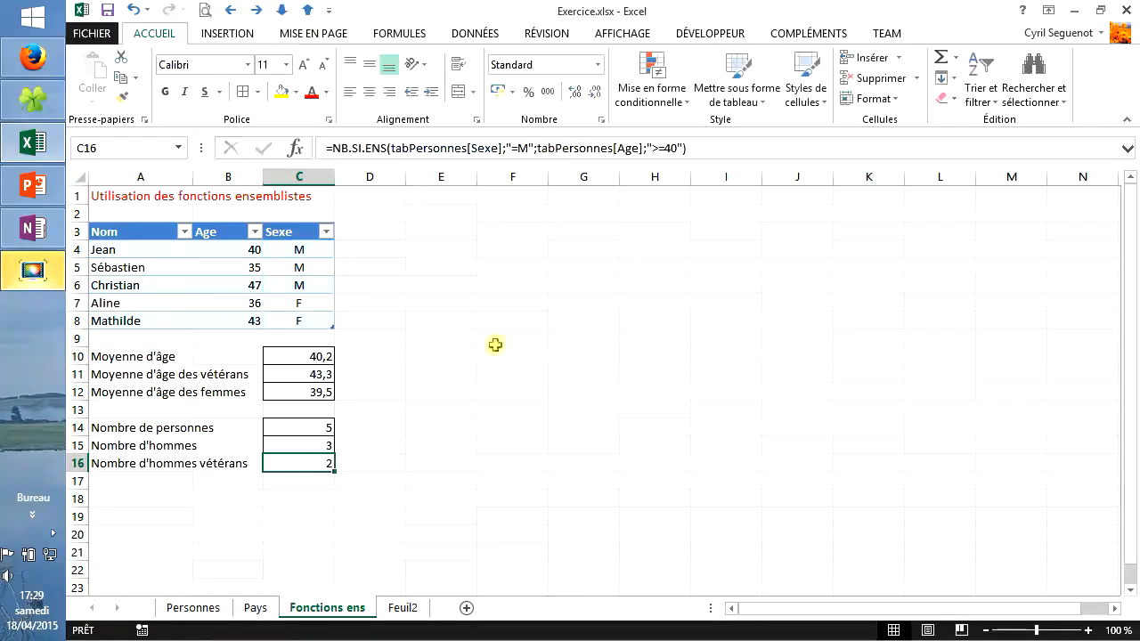
pyautogui.click(327, 445)
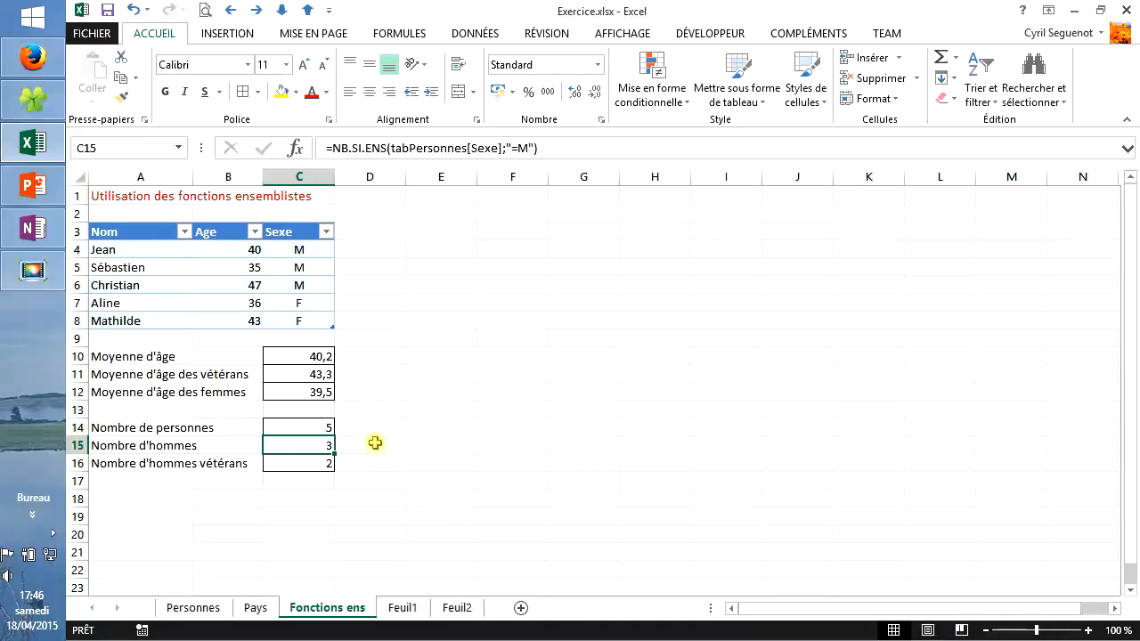
# Compare the conditional functions with their multi-criteria .ENS equivalents listed on the Feuil1 sheet
pyautogui.click(403, 608)
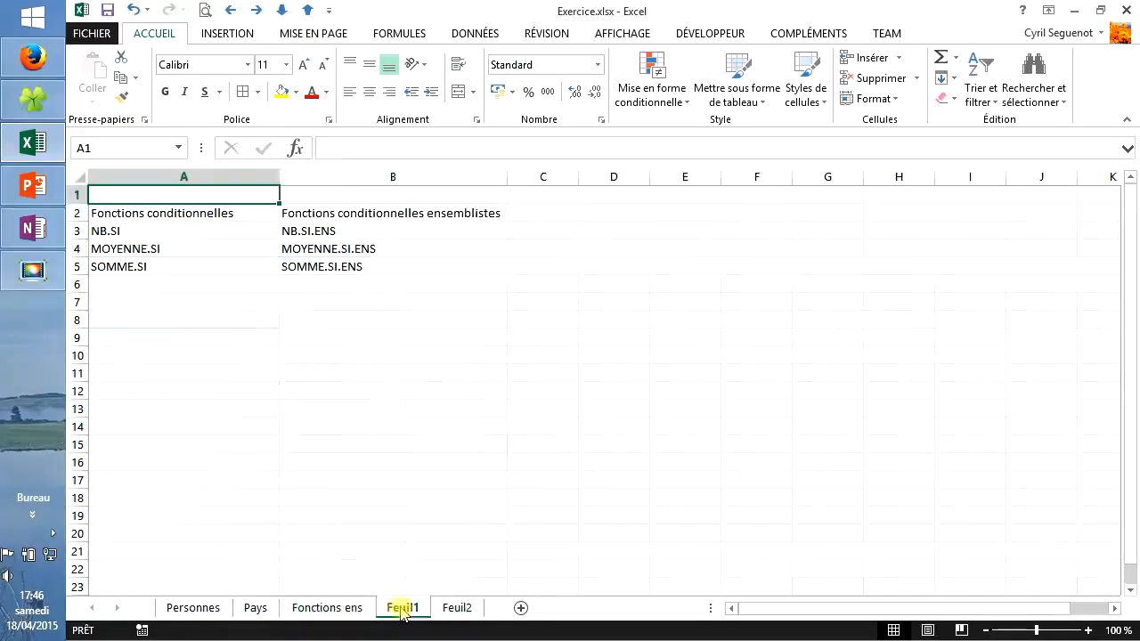
pyautogui.click(378, 267)
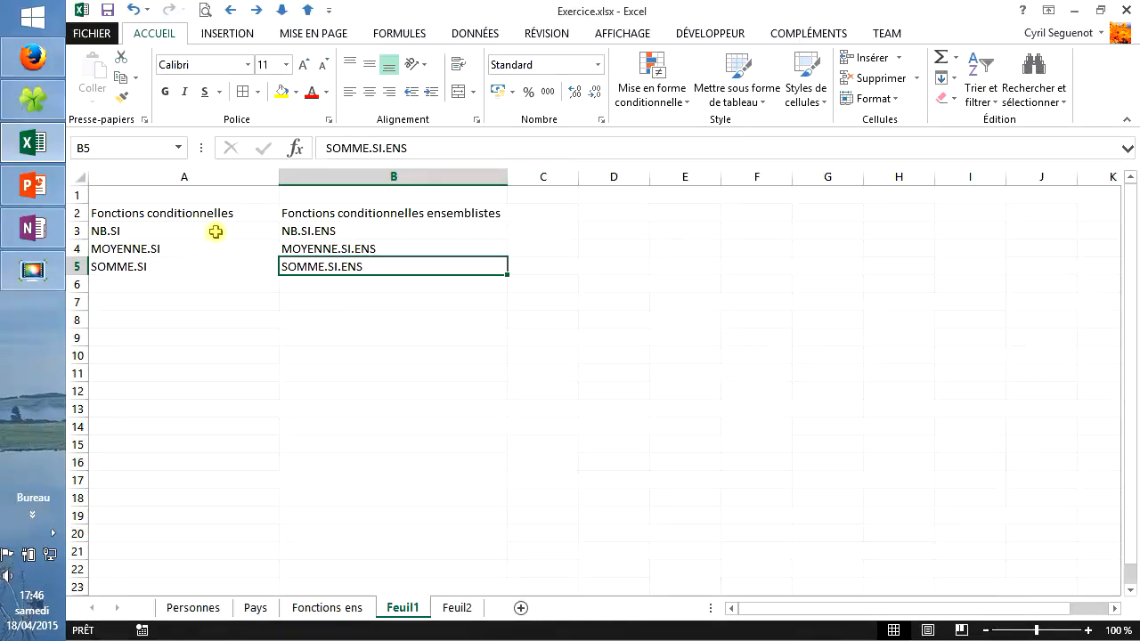
pyautogui.moveTo(216, 230); pyautogui.dragTo(218, 267)
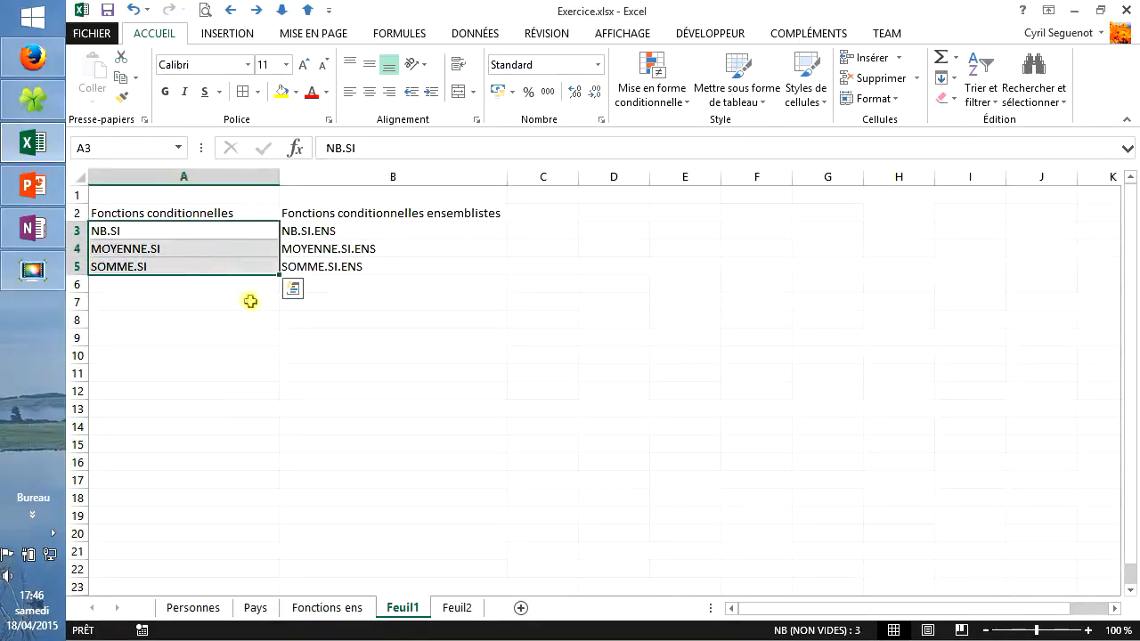
pyautogui.click(337, 247)
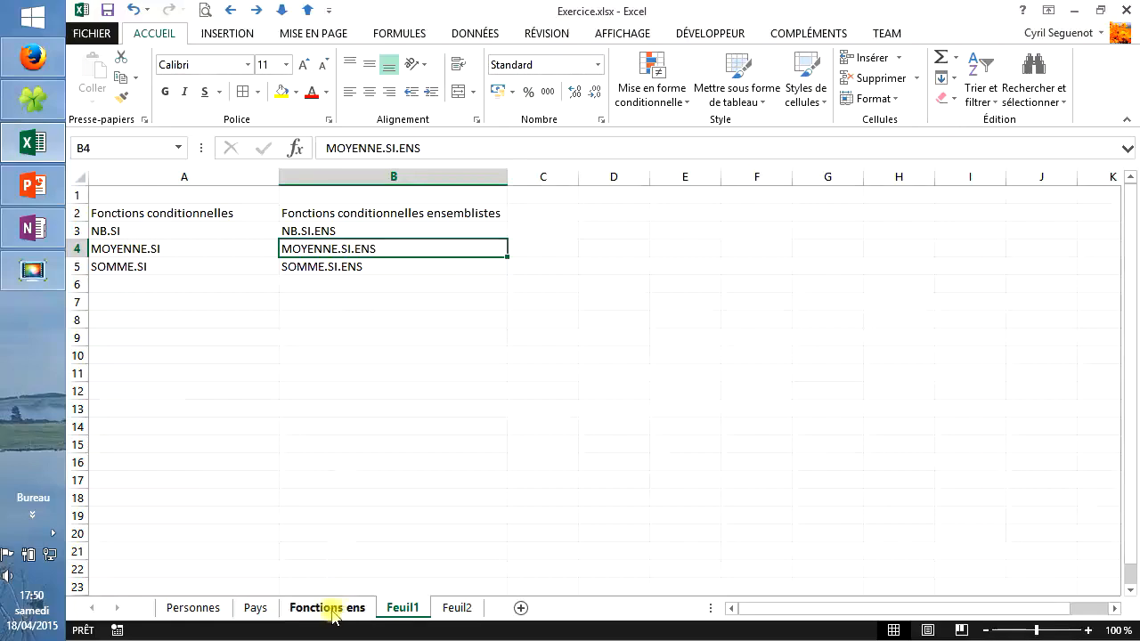
# Return to the Fonctions ens sheet and review the people table, the table insertion commands and the formula in C15
pyautogui.click(330, 608)
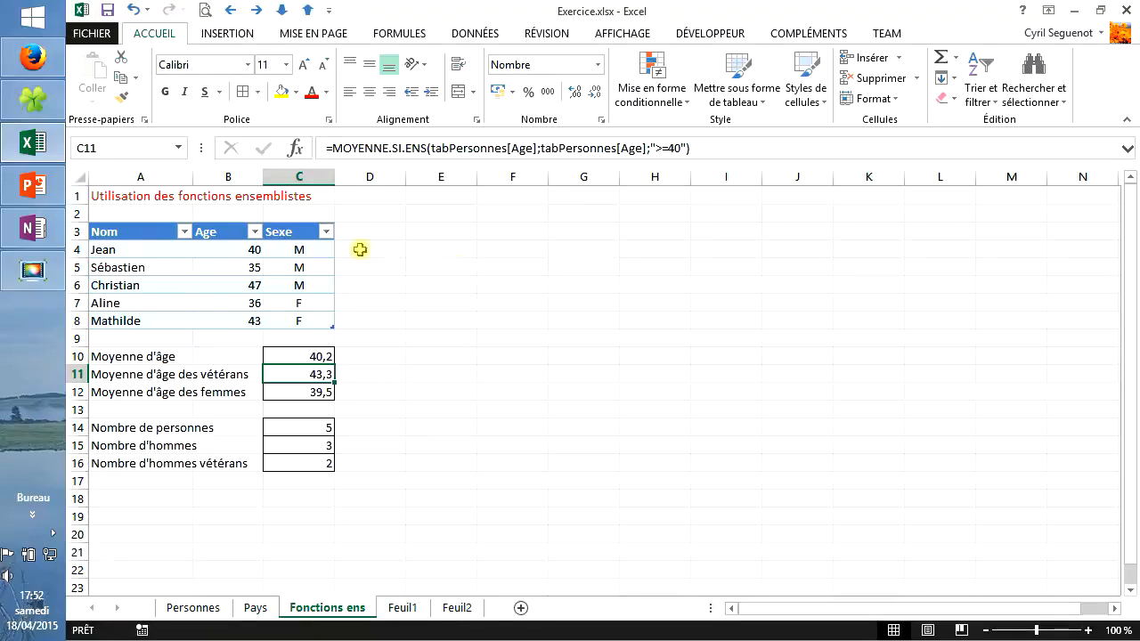
pyautogui.click(235, 266)
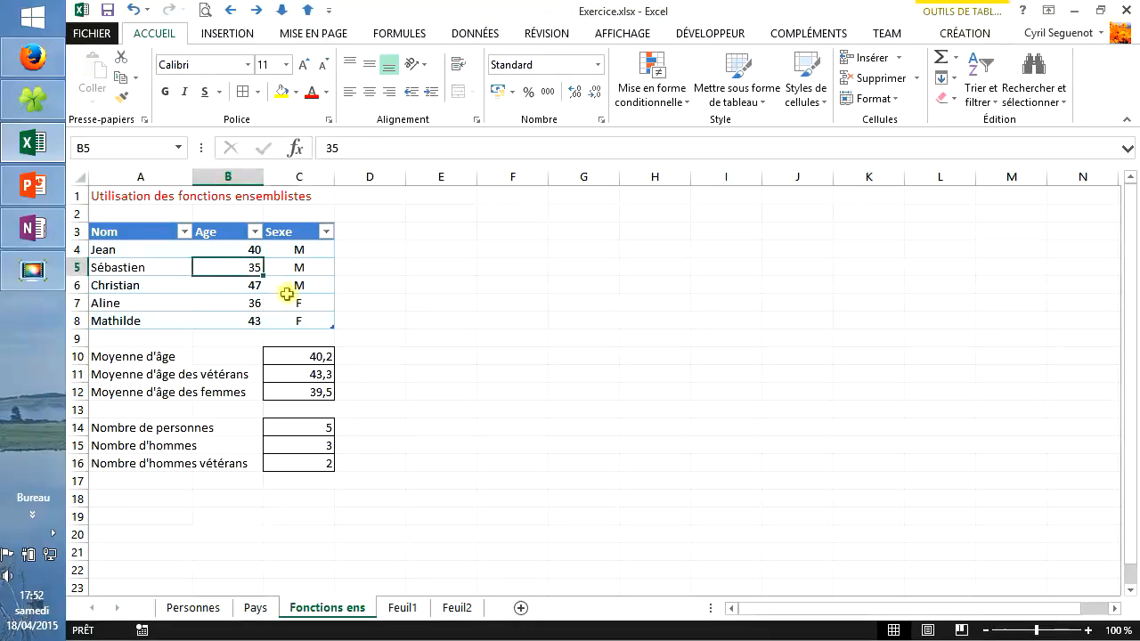
pyautogui.click(228, 33)
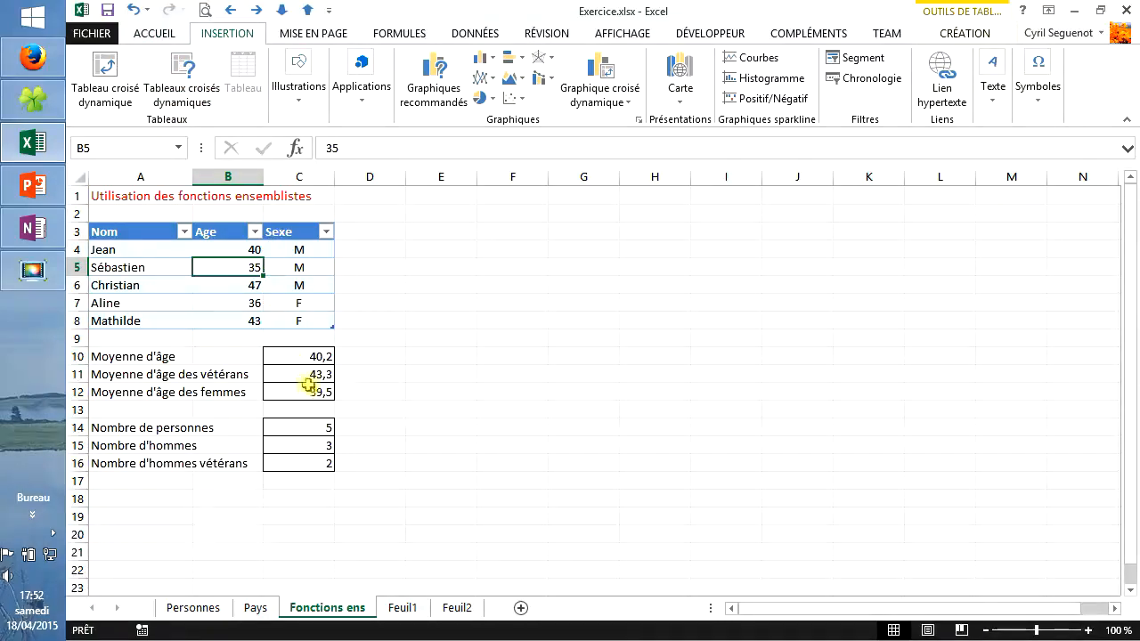
pyautogui.click(317, 441)
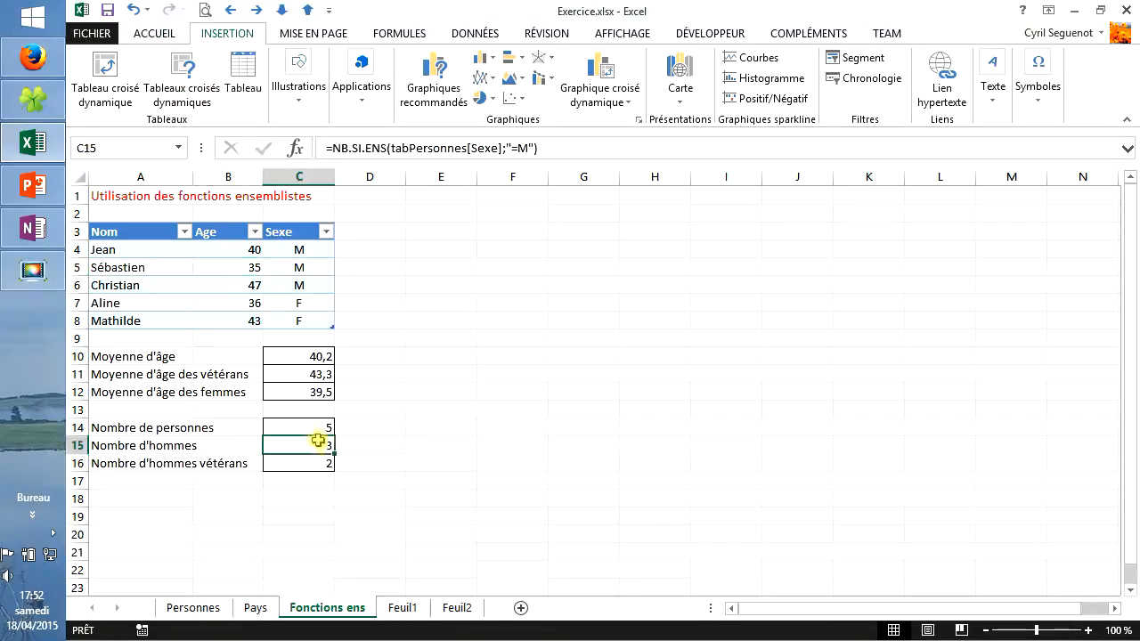